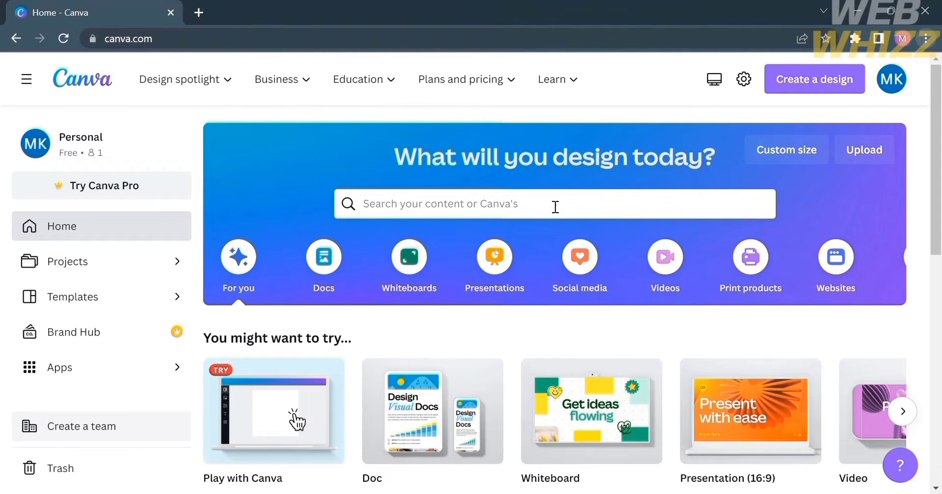
- Search the Canva templates for "Wedding Invitation Video template"
click(532, 215)
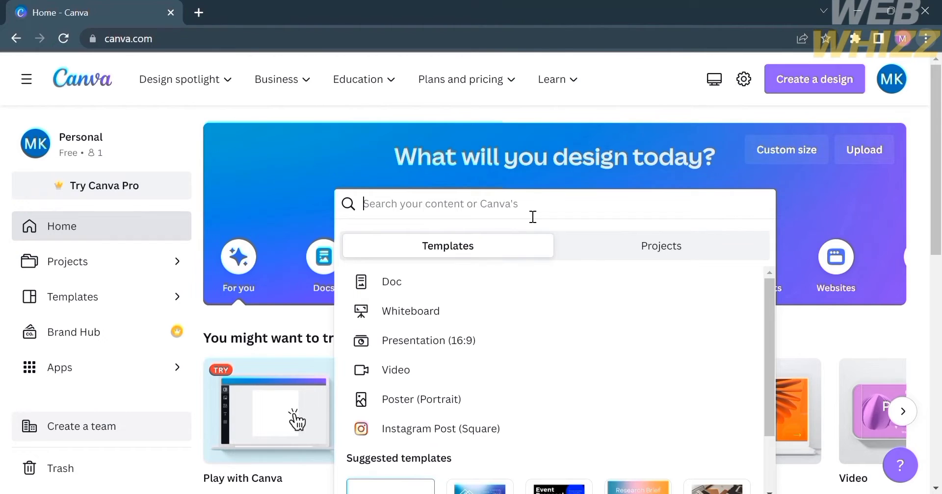
text(Wedding Invitation Video te)
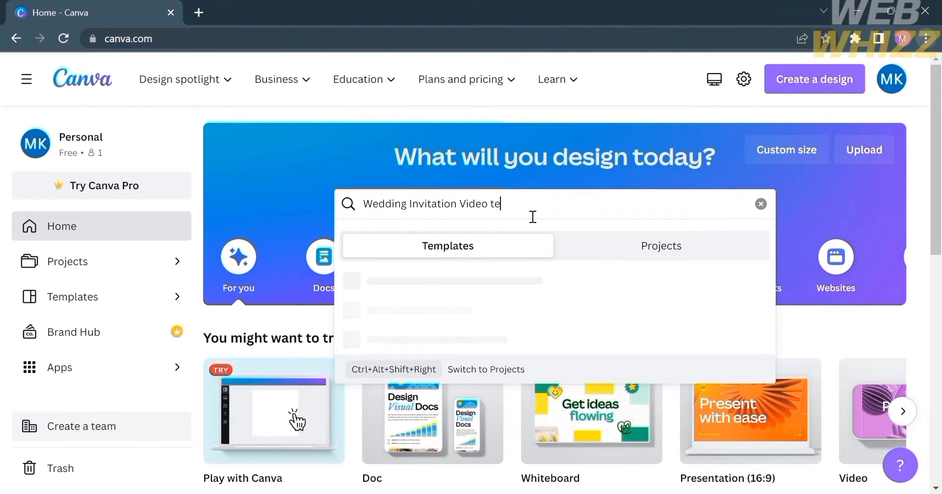
text(mplate)
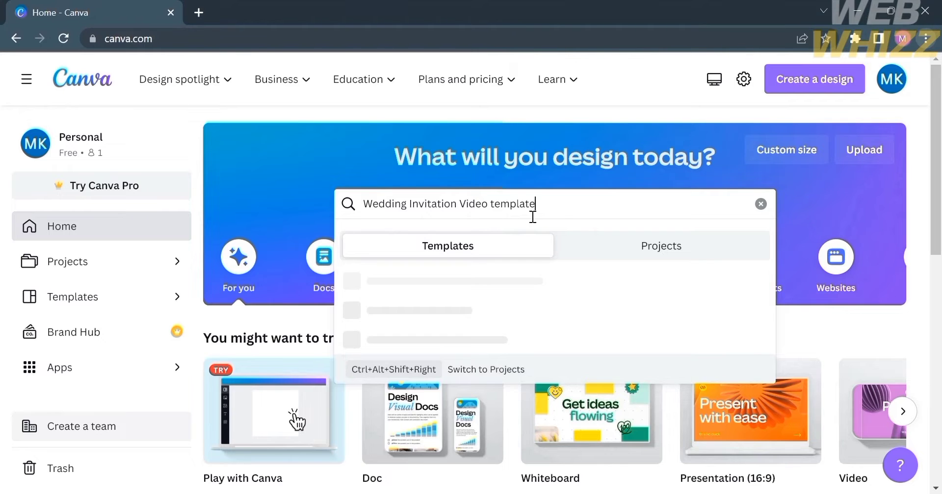
key(Return)
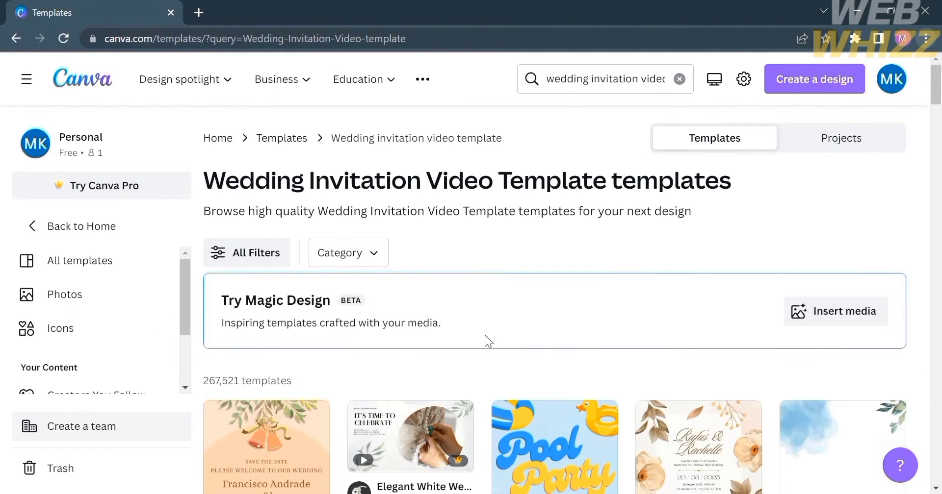
- Browse the wedding video template results, checking previews and which designs are marked Pro or paid
scroll(485, 335, down, 2)
scroll(485, 334, down, 3)
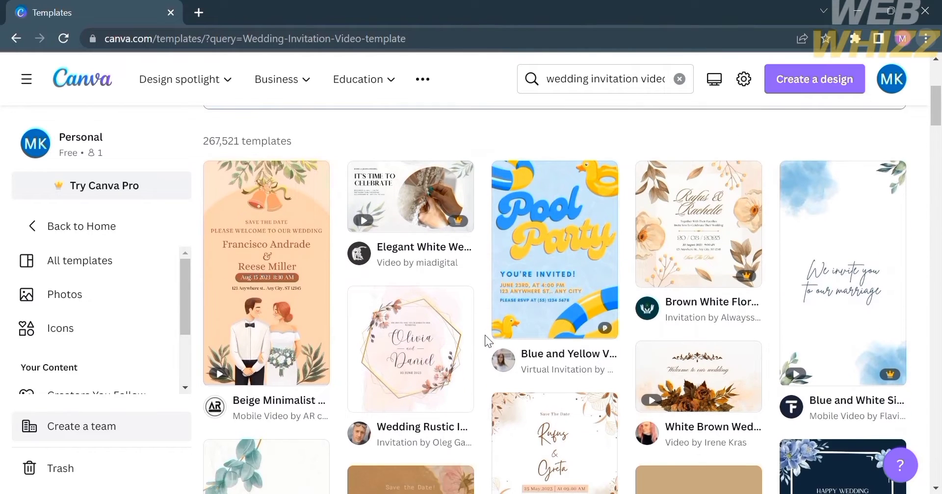
mouse_move(415, 201)
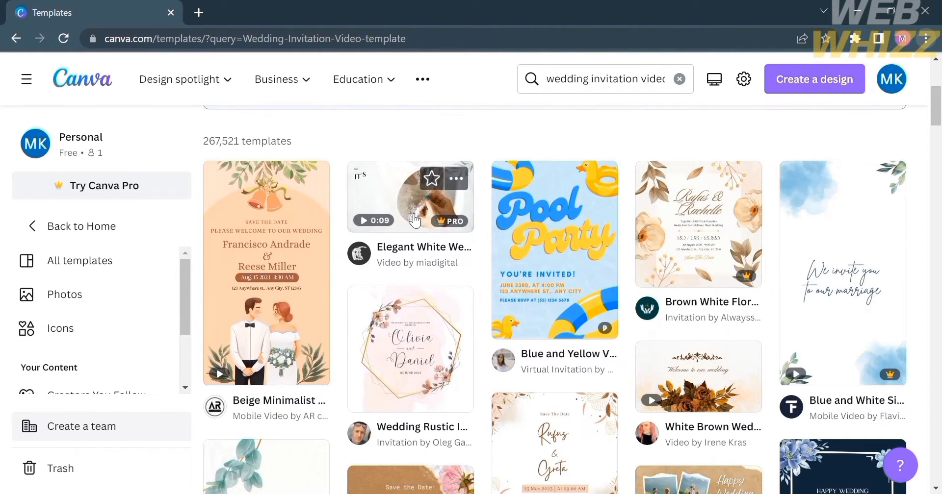
mouse_move(442, 225)
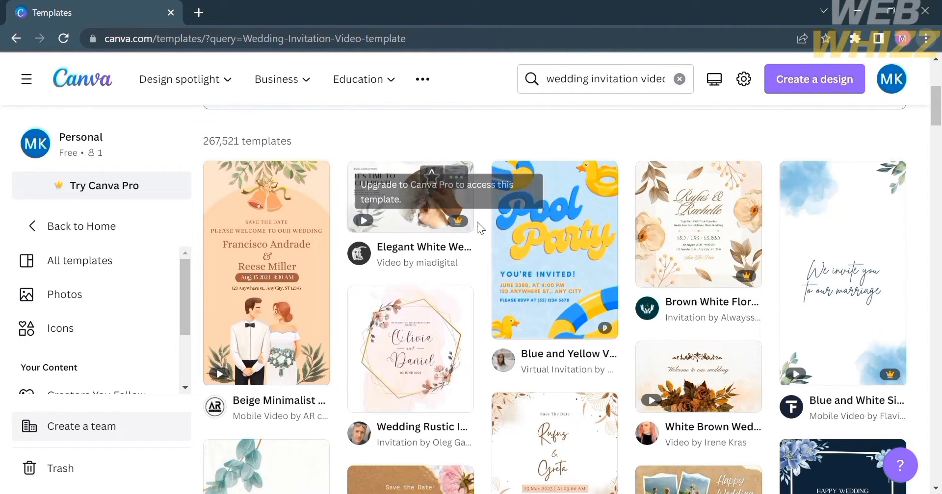
mouse_move(595, 332)
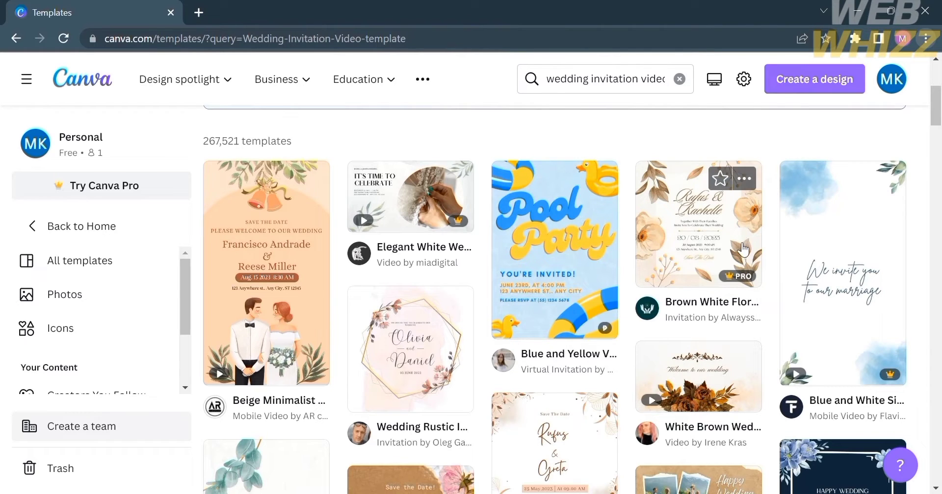
scroll(809, 288, down, 4)
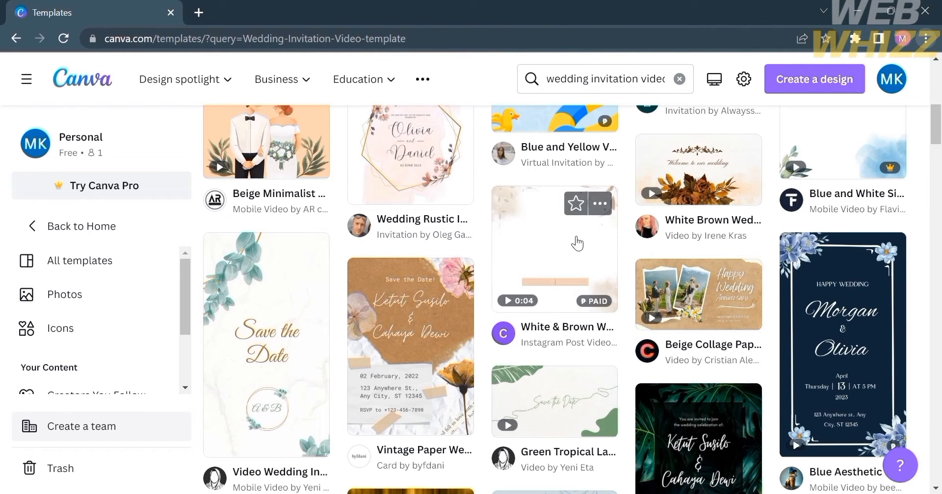
scroll(573, 285, up, 10)
scroll(574, 285, up, 1)
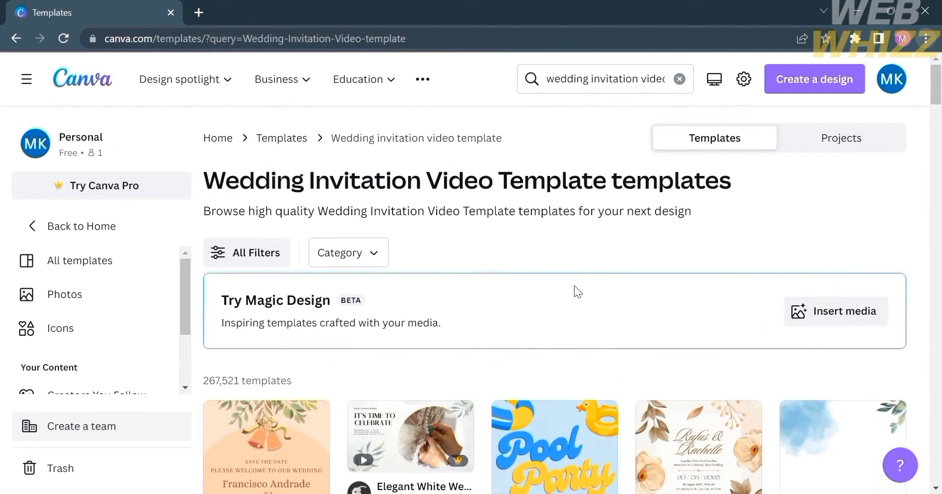
scroll(574, 285, down, 1)
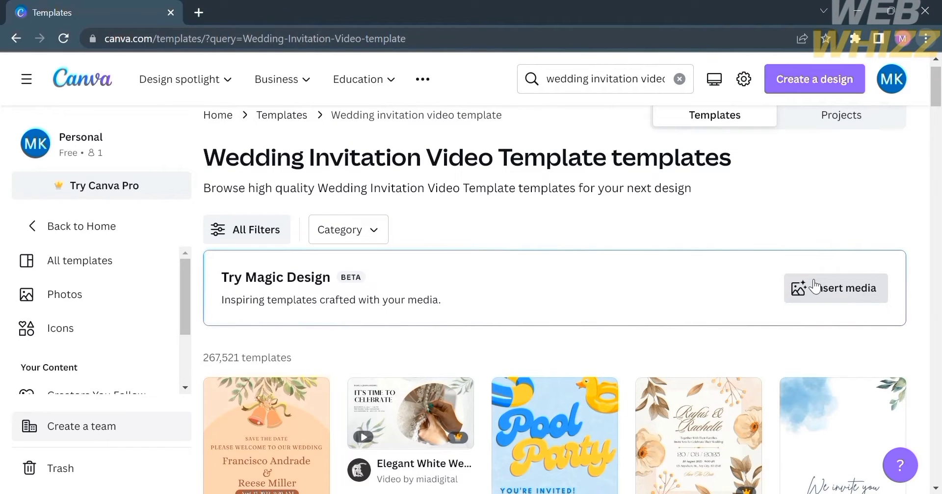
scroll(702, 277, down, 10)
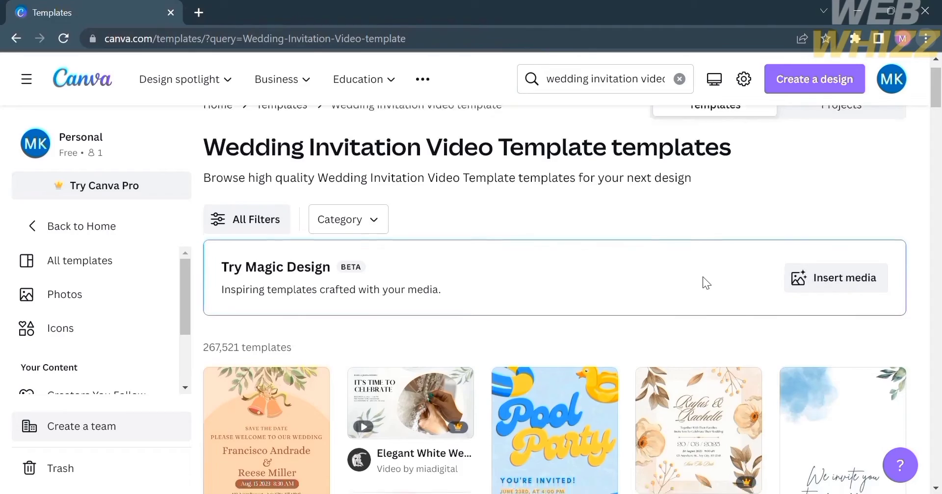
scroll(702, 277, down, 3)
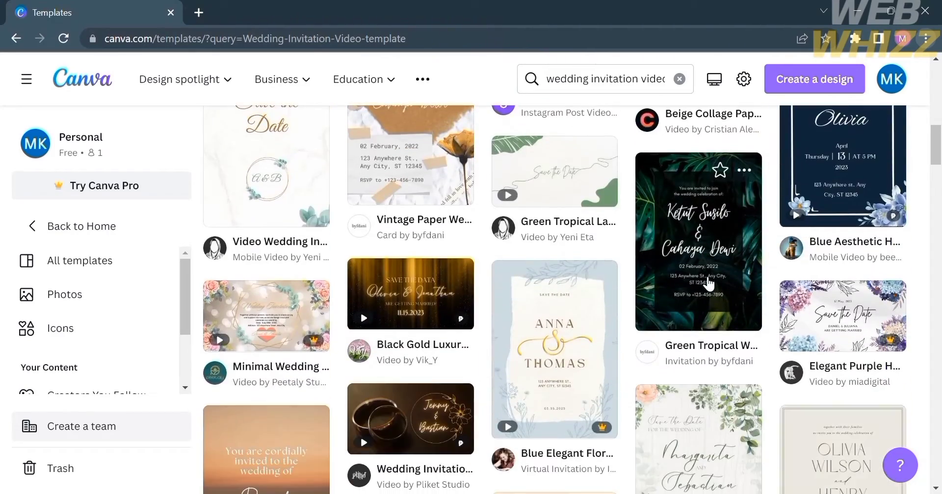
mouse_move(287, 314)
scroll(495, 349, up, 13)
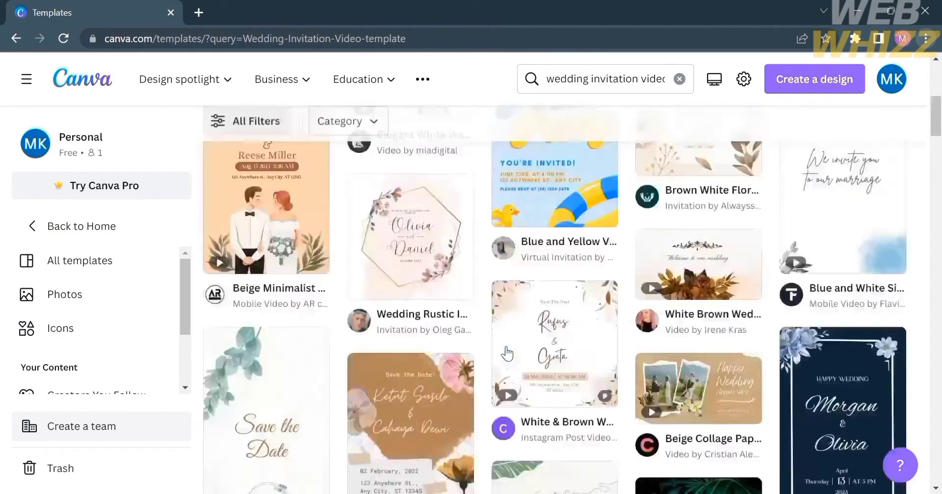
scroll(623, 353, down, 5)
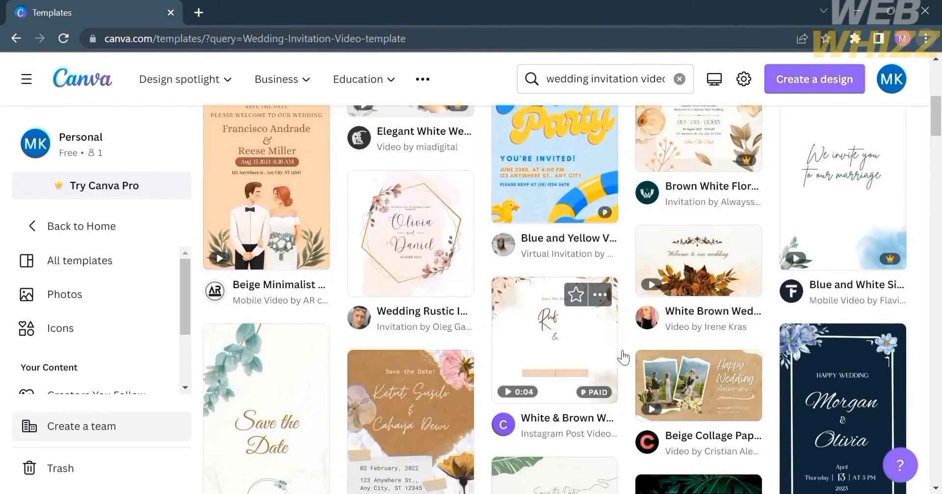
- Open the Beige Collage Paper Wedding Anniversary Video template, look over similar designs, and start customising it
click(693, 387)
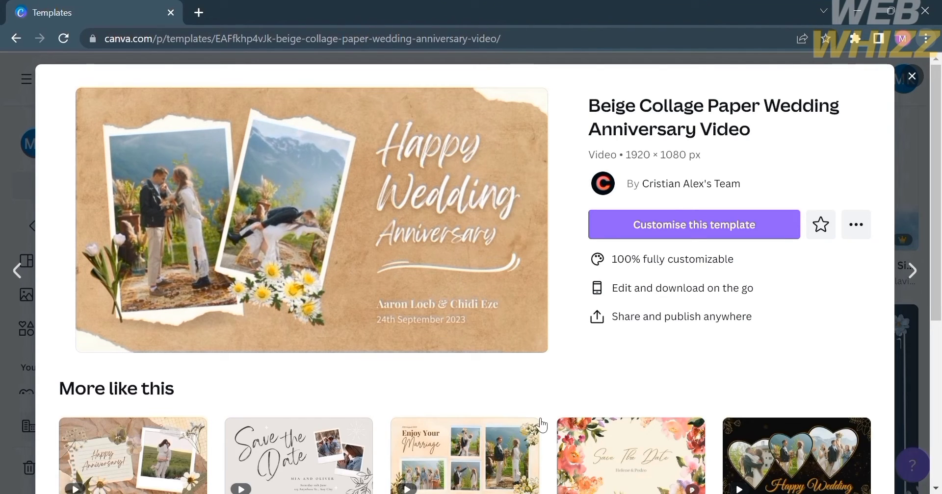
scroll(542, 424, down, 3)
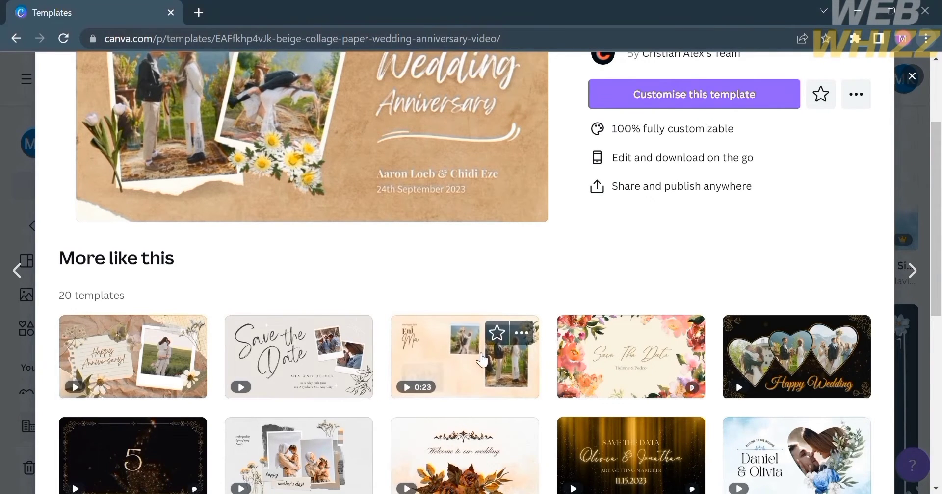
scroll(481, 358, up, 3)
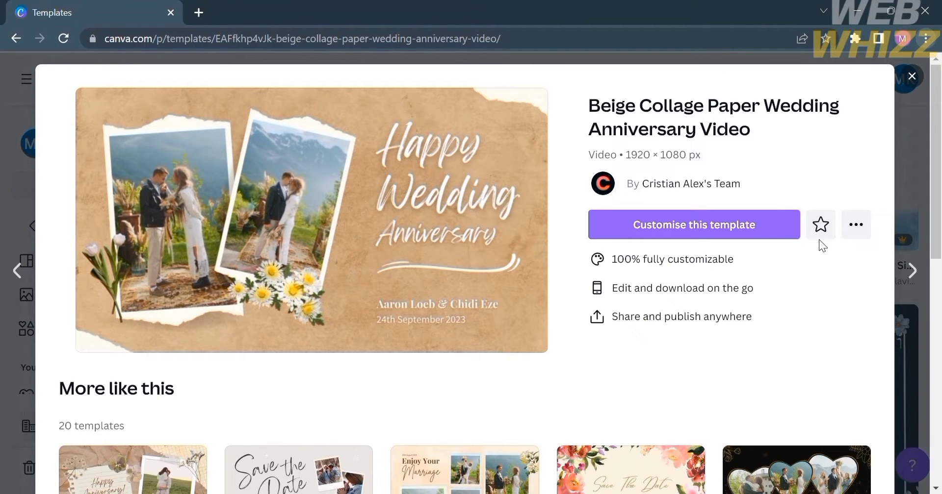
click(770, 228)
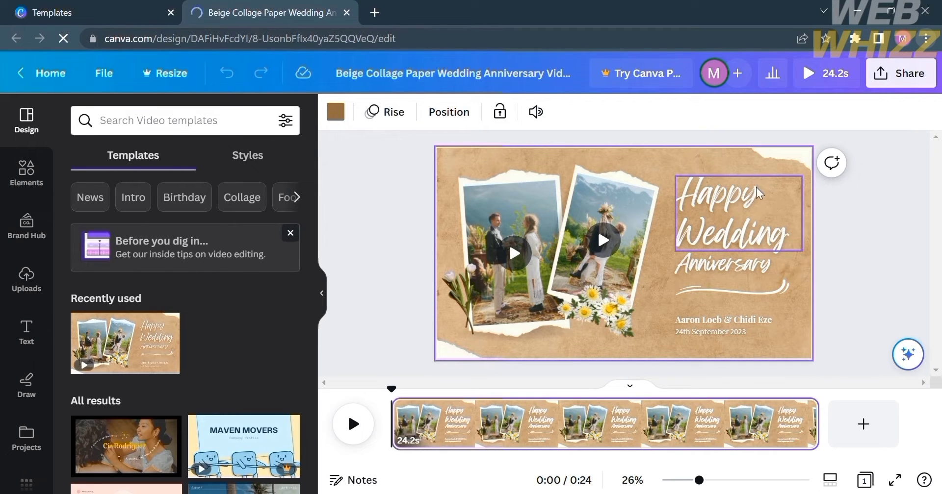
- Add a blank page after the template page in the video timeline
click(720, 234)
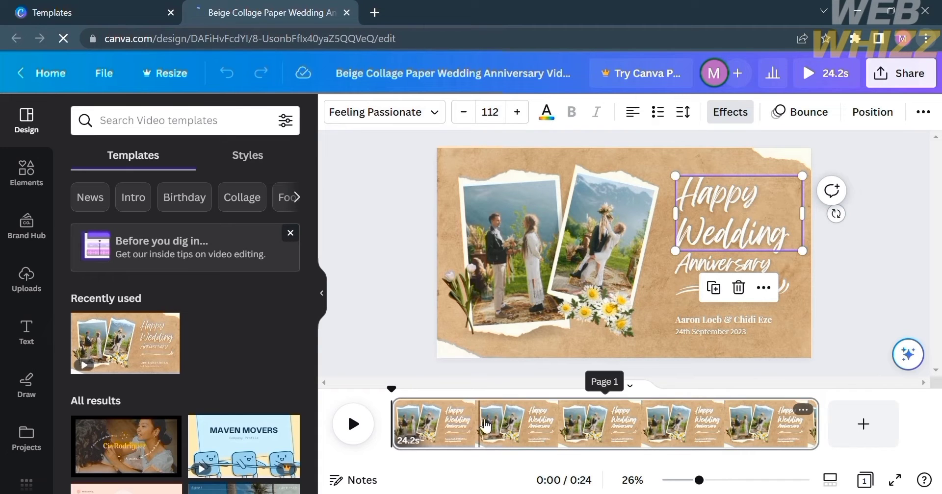
click(450, 424)
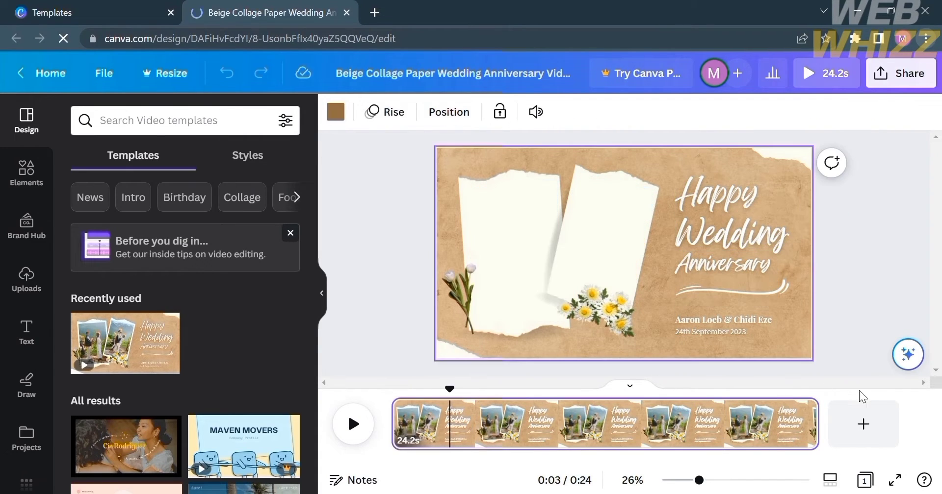
click(861, 424)
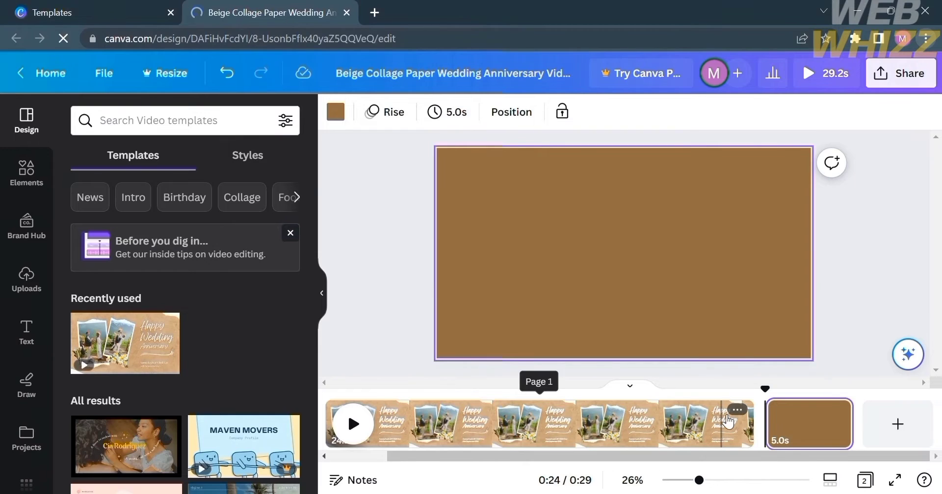
- Return to the first page and move the playhead to about 4 seconds
click(727, 421)
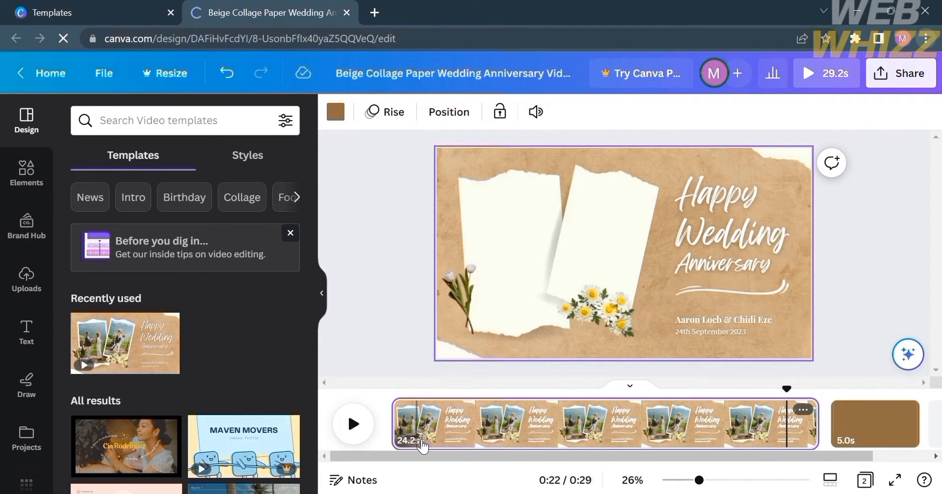
click(421, 441)
click(483, 446)
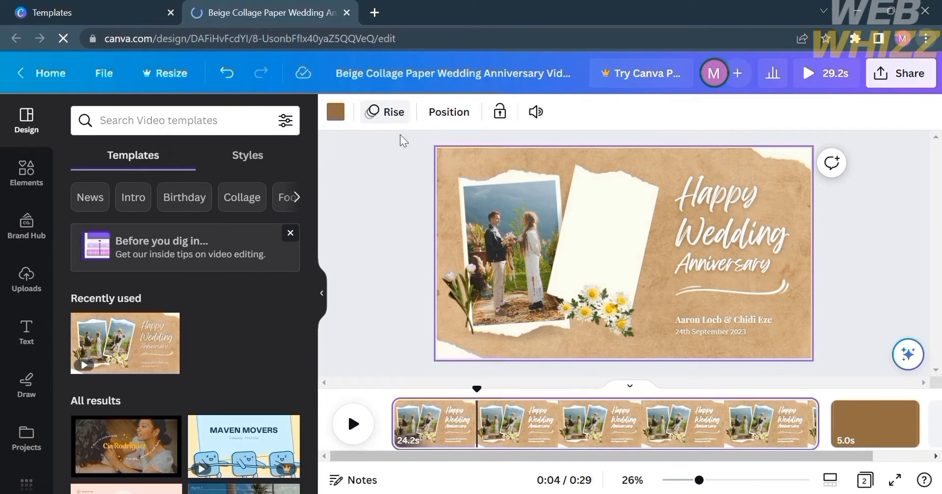
- Select the tilted couple video beside the title on the first page and show the uploads for adding own media
click(557, 239)
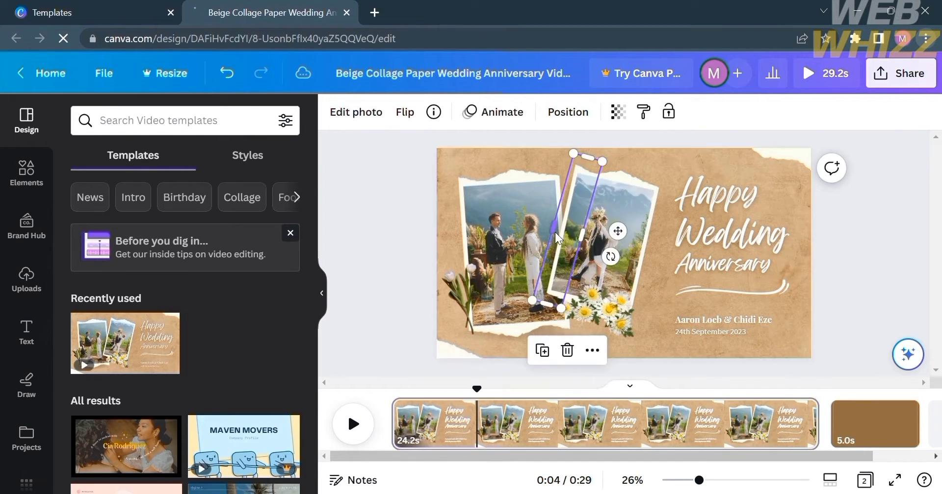
click(642, 227)
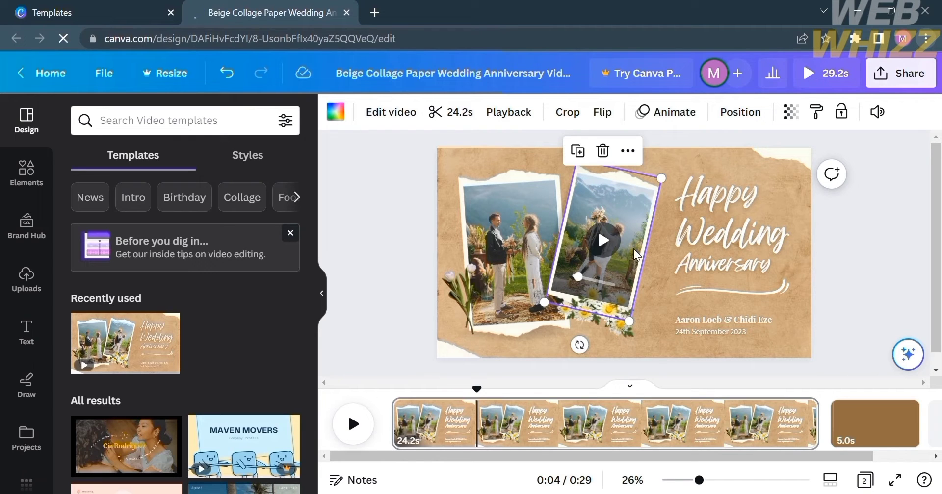
click(28, 289)
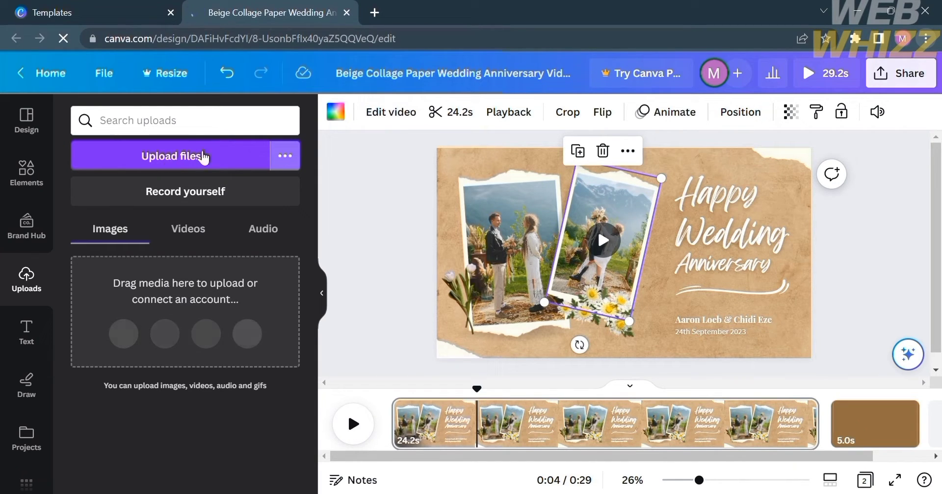
- Change the font of the "Happy Wedding" text to Playfair Display and apply the Subheading document style to it
click(703, 206)
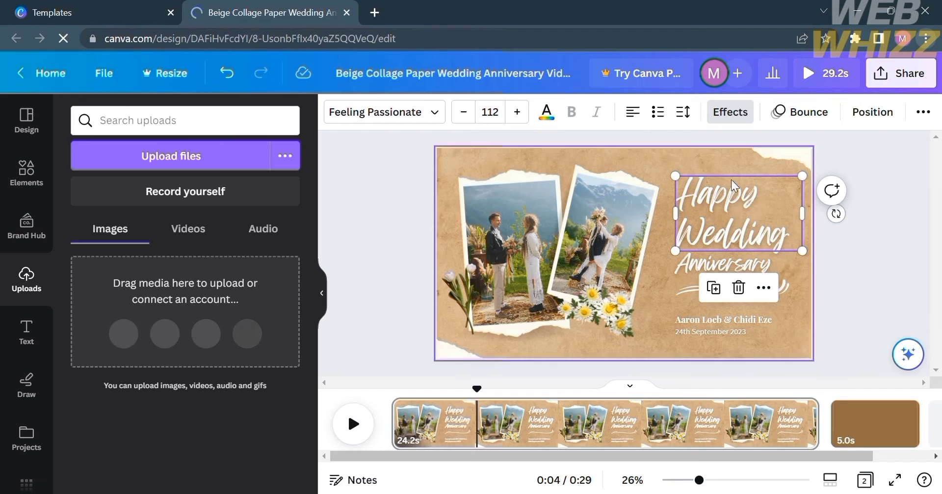
double_click(756, 189)
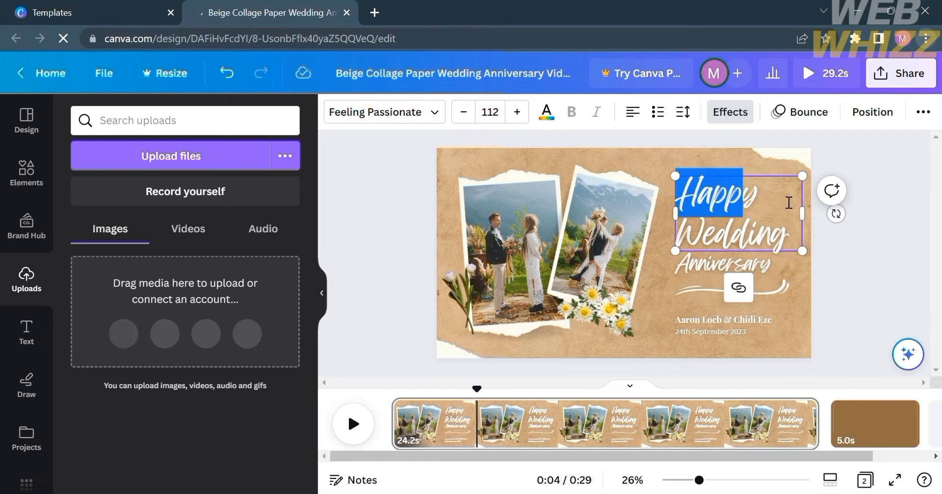
shift+click(761, 241)
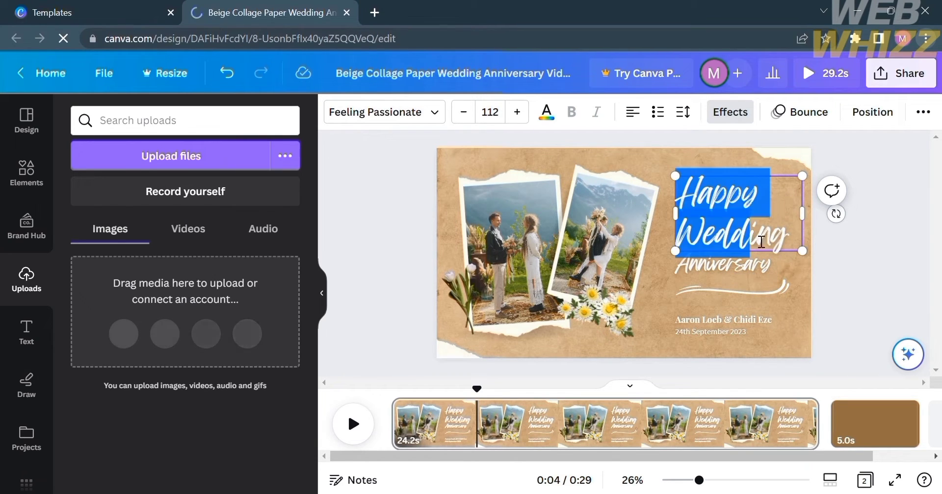
drag(761, 241, 791, 244)
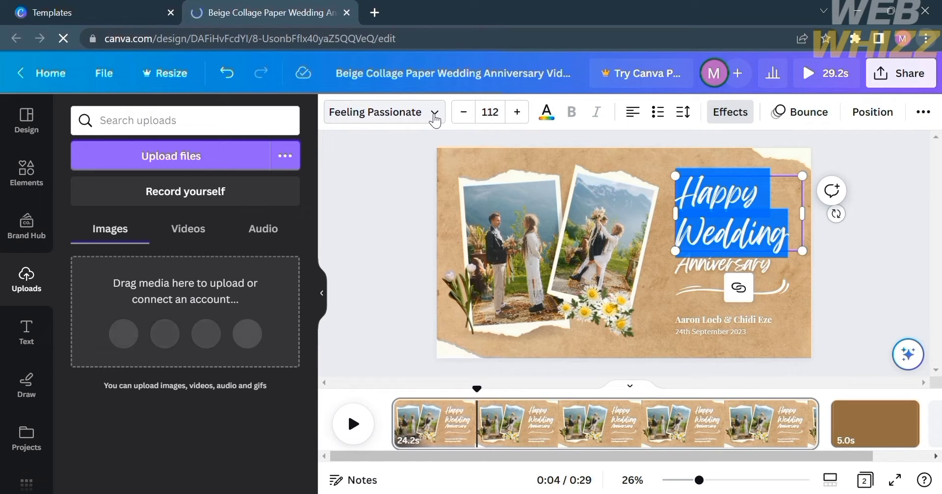
click(435, 116)
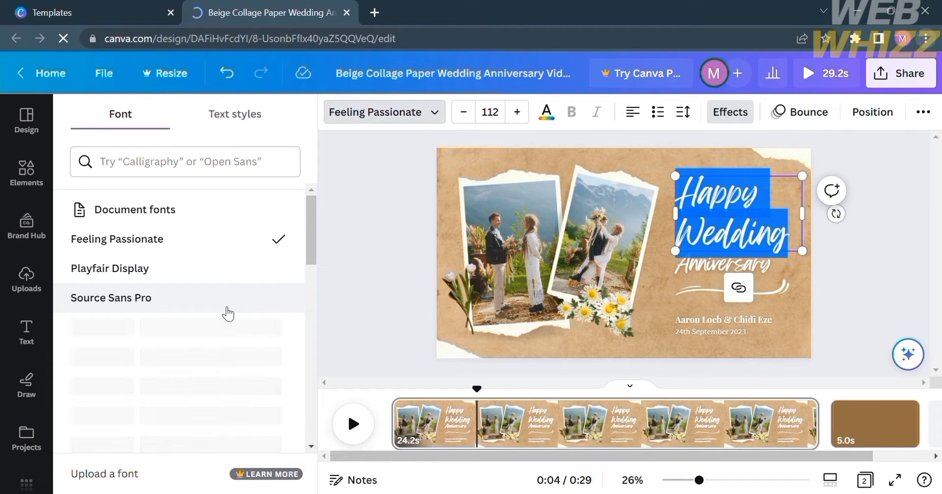
click(228, 268)
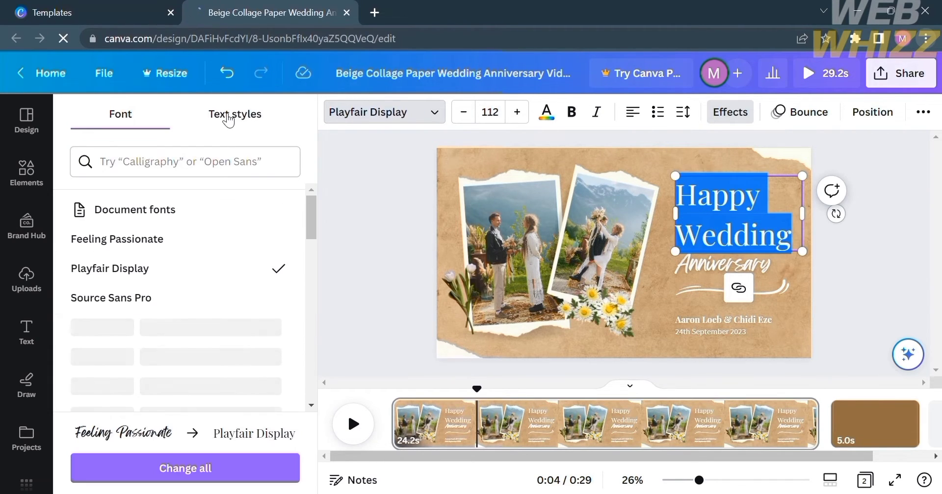
click(228, 116)
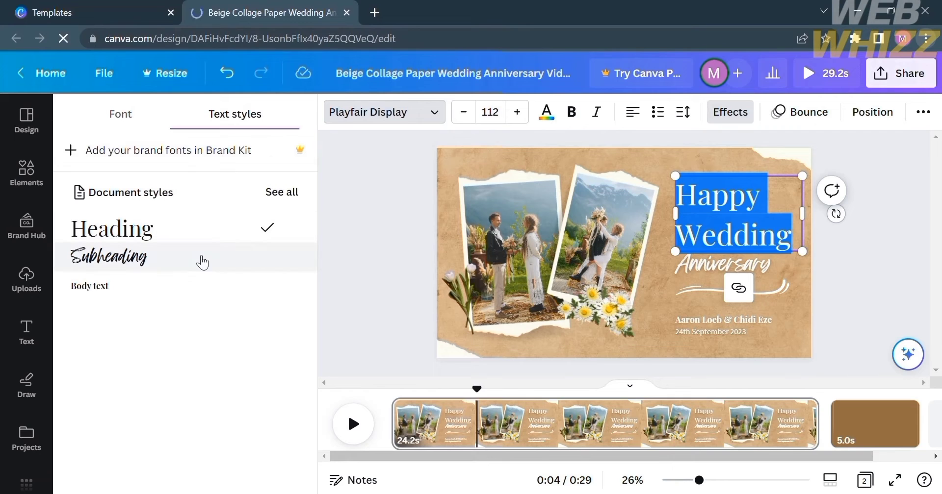
click(175, 263)
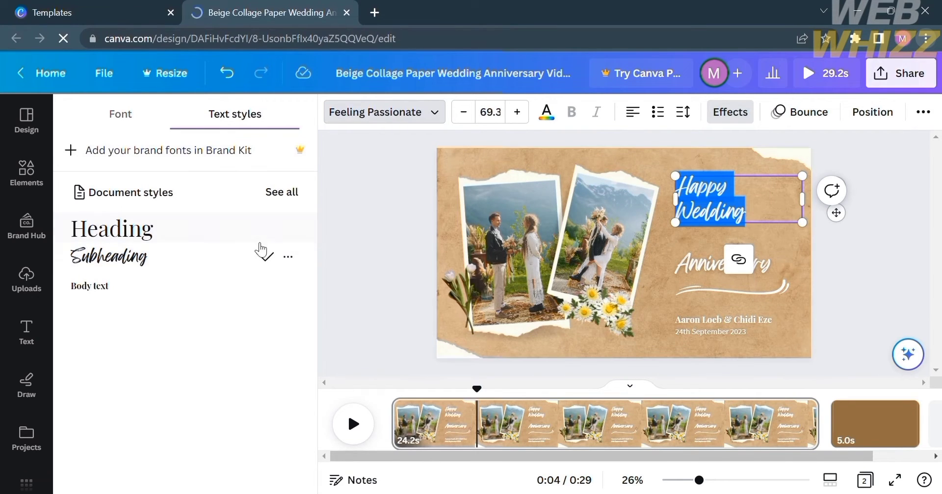
- Apply the Heading document style to the "Happy Wedding" text and set its colour to Lime #c1ff72
click(180, 244)
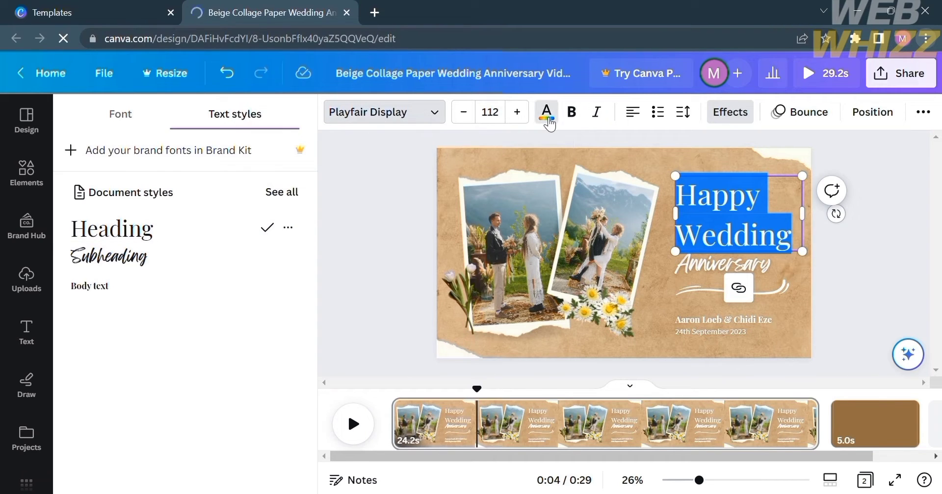
click(548, 122)
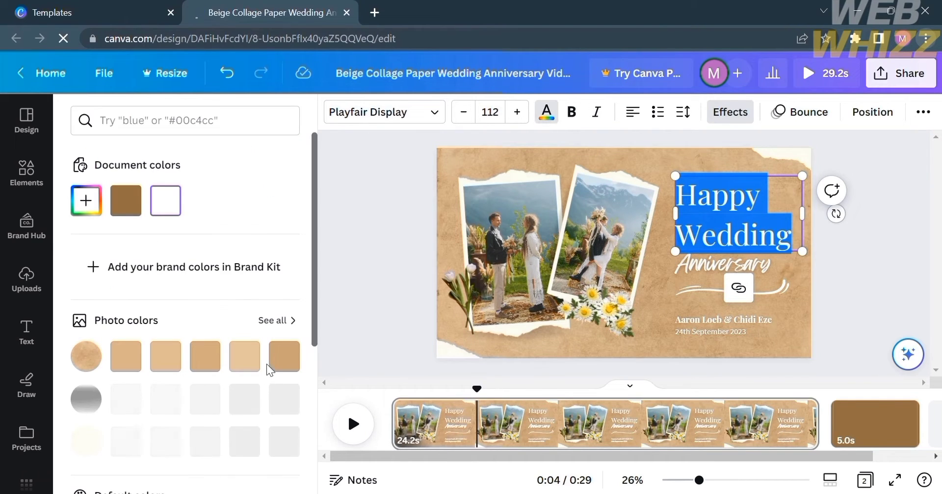
scroll(246, 379, down, 5)
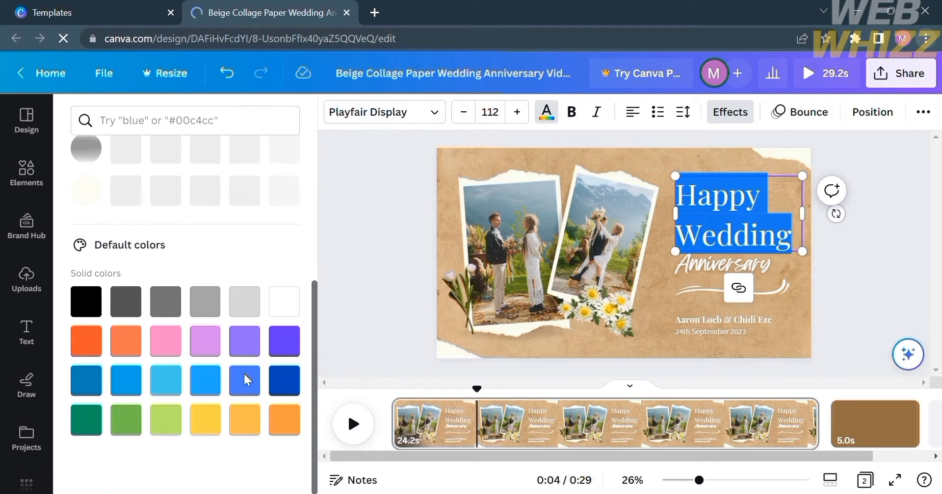
click(167, 383)
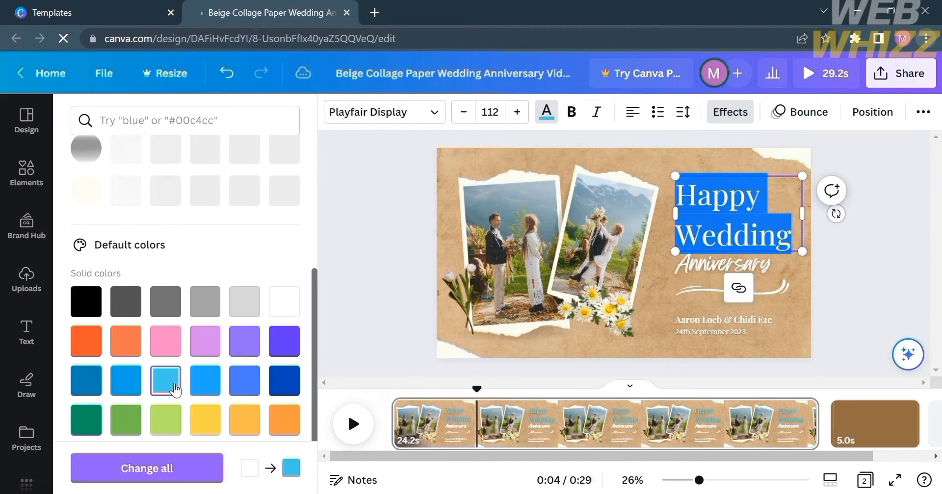
click(579, 351)
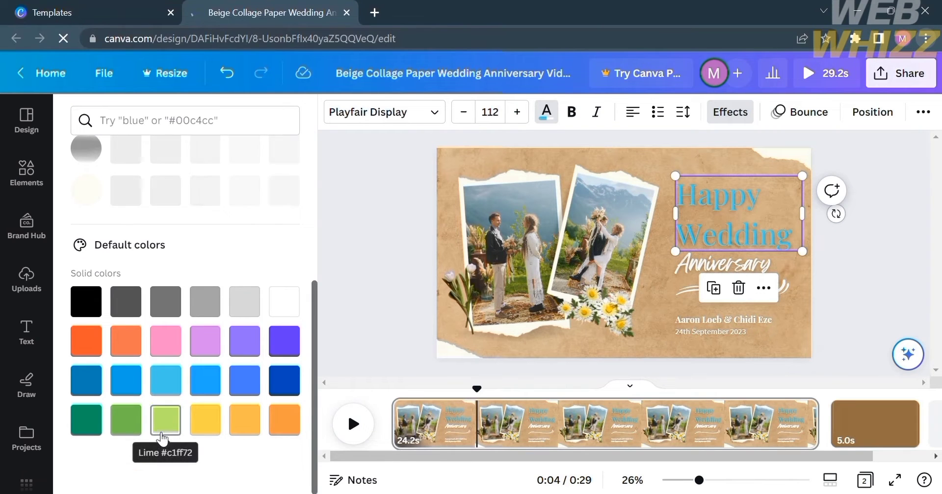
click(163, 431)
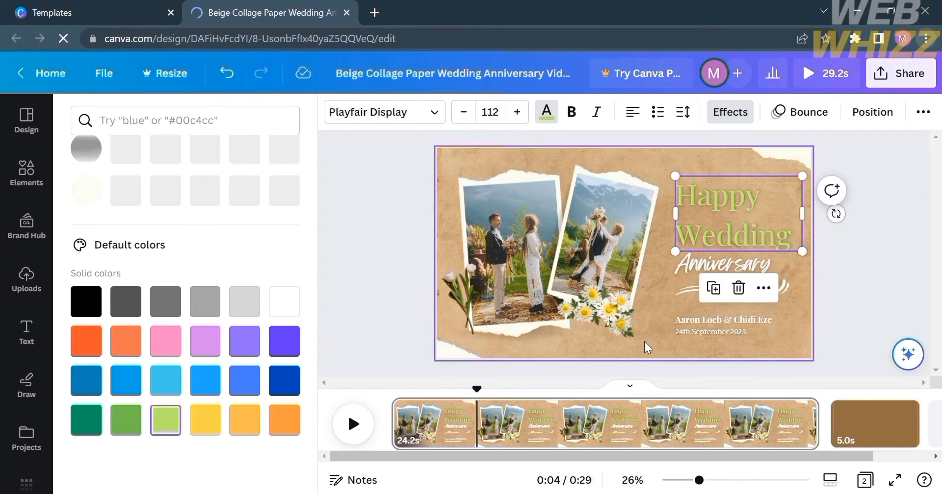
click(647, 358)
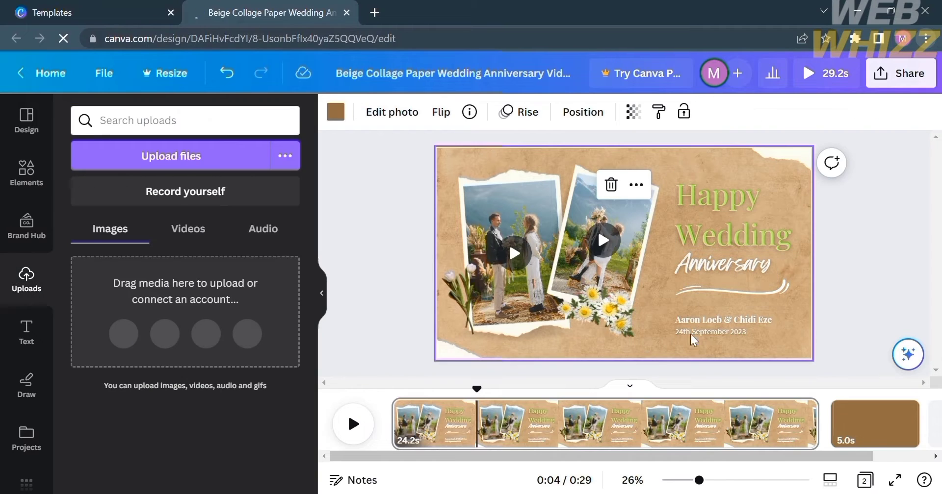
- Replace the first name in the couple's names line above the date with "Name 1"
click(748, 325)
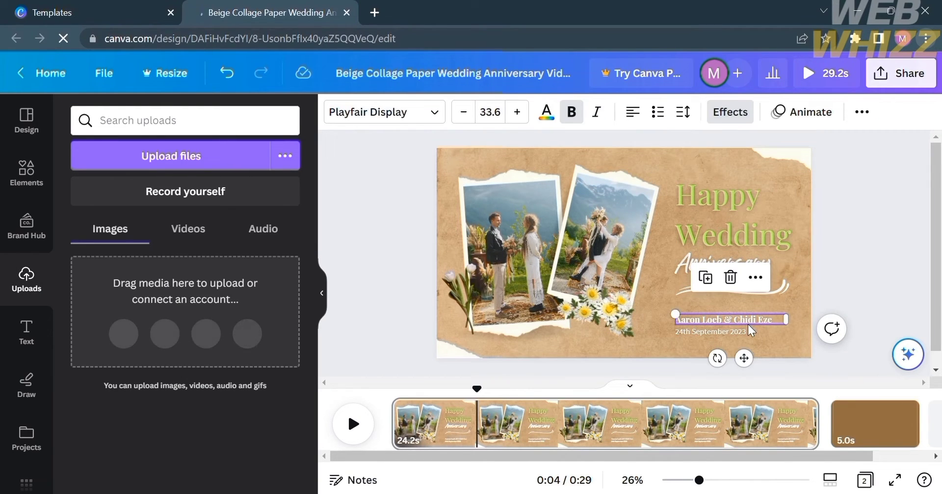
double_click(749, 326)
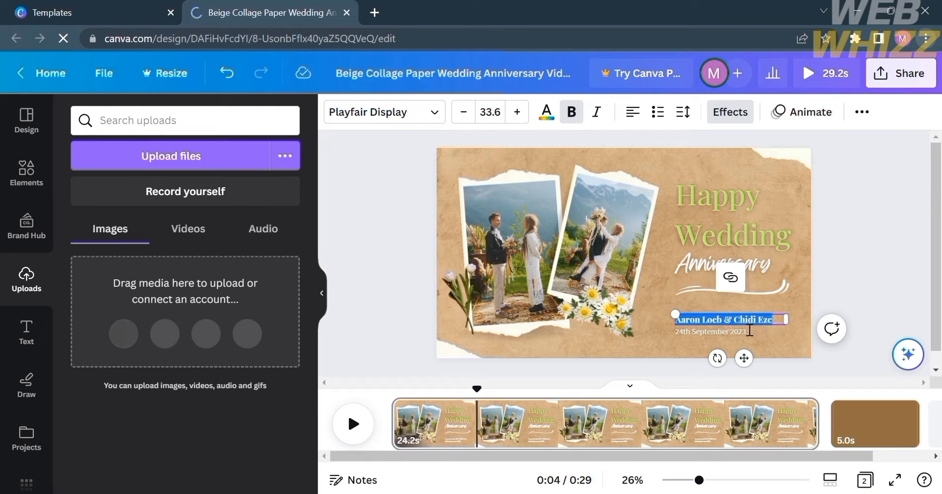
drag(676, 319, 722, 320)
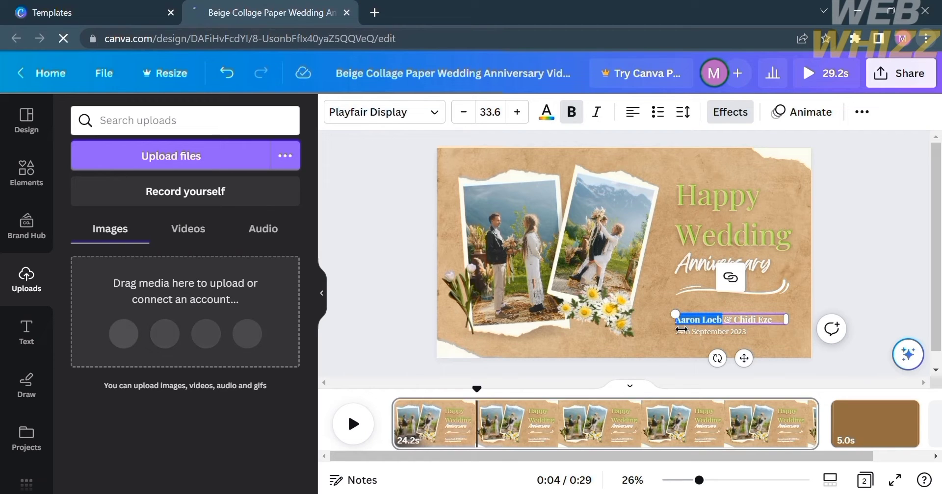
text(Name 1)
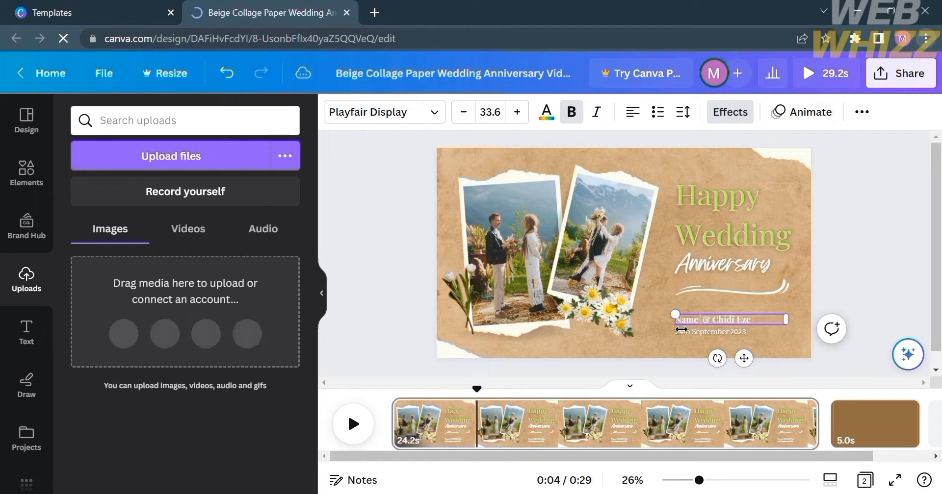
- Replace the second name in the couple's names line with "Name 2" and leave the text selection
click(759, 321)
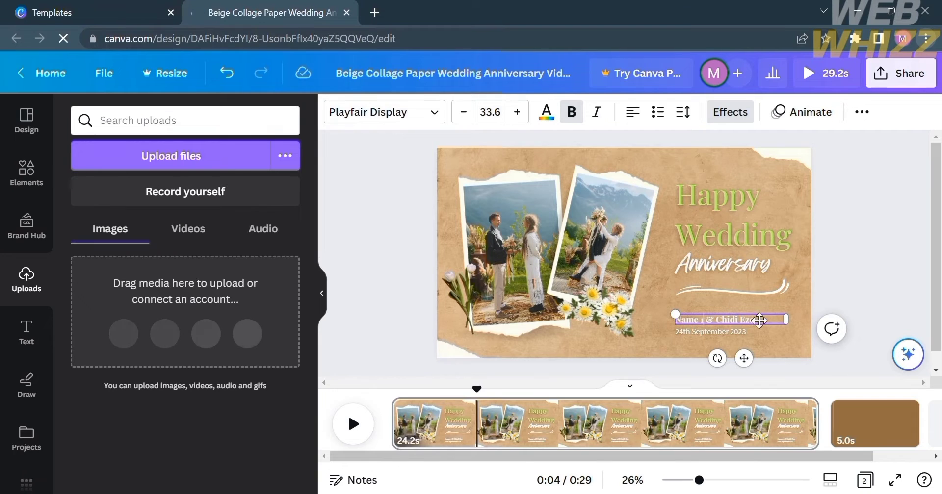
key(BackSpace)
key(BackSpace)
key(BackSpace)
key(BackSpace)
key(BackSpace)
key(BackSpace)
key(BackSpace)
key(BackSpace)
key(BackSpace)
text(Name)
click(763, 338)
click(741, 333)
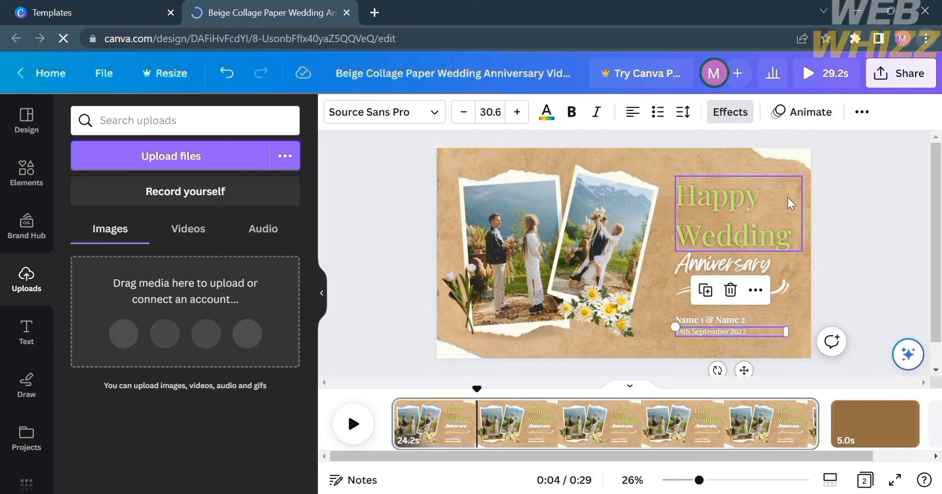
click(679, 161)
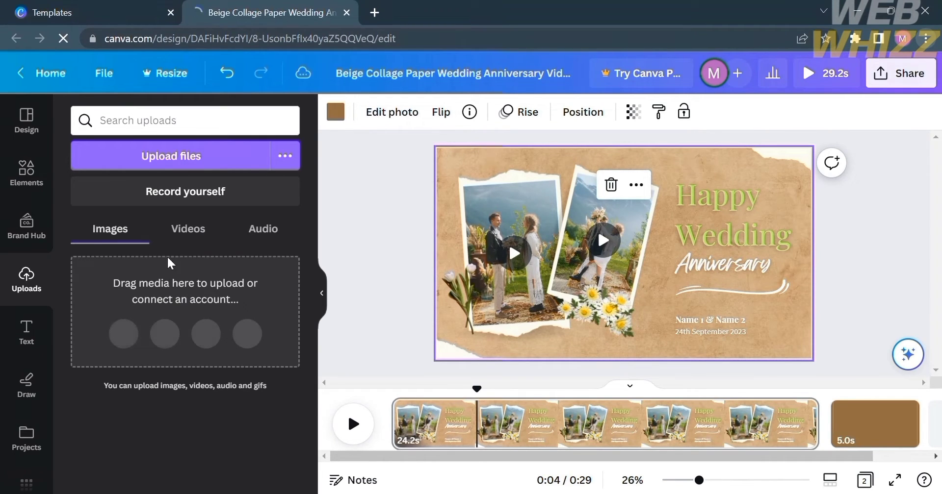
- Look through the video templates and the styles offered for the design
click(38, 133)
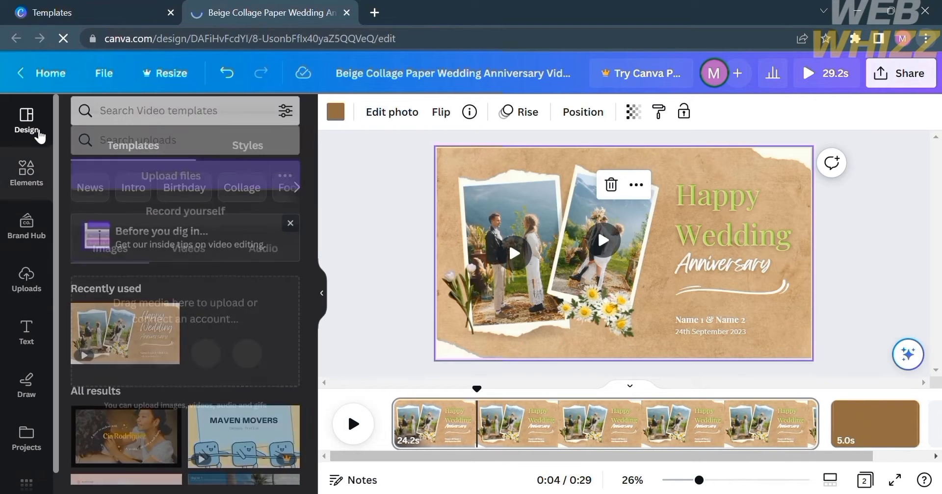
scroll(164, 300, down, 1)
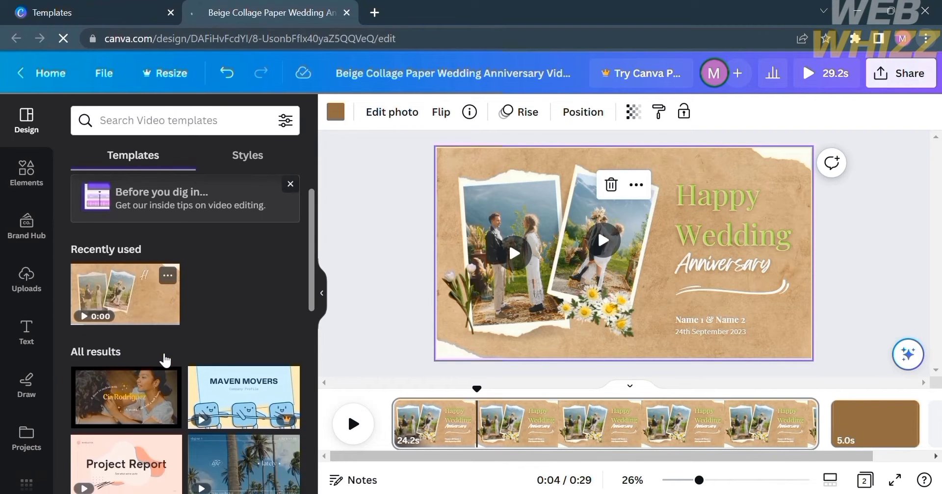
scroll(166, 362, up, 1)
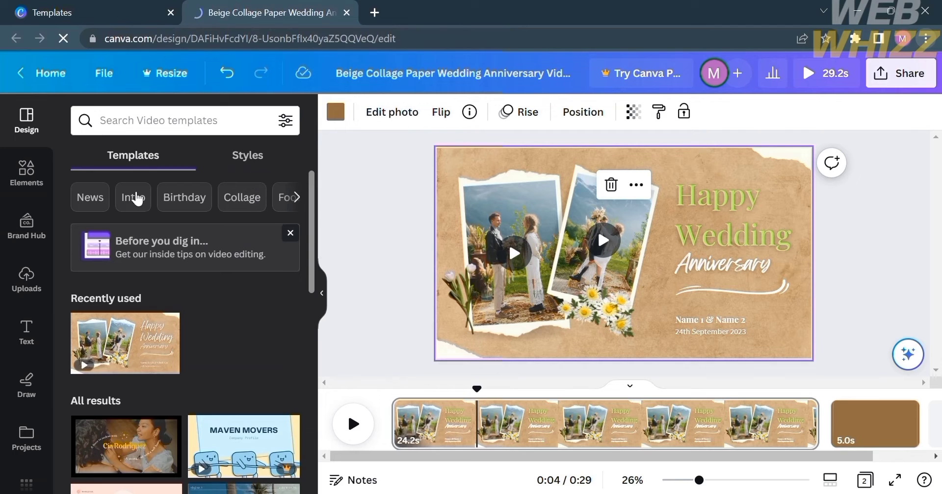
click(243, 165)
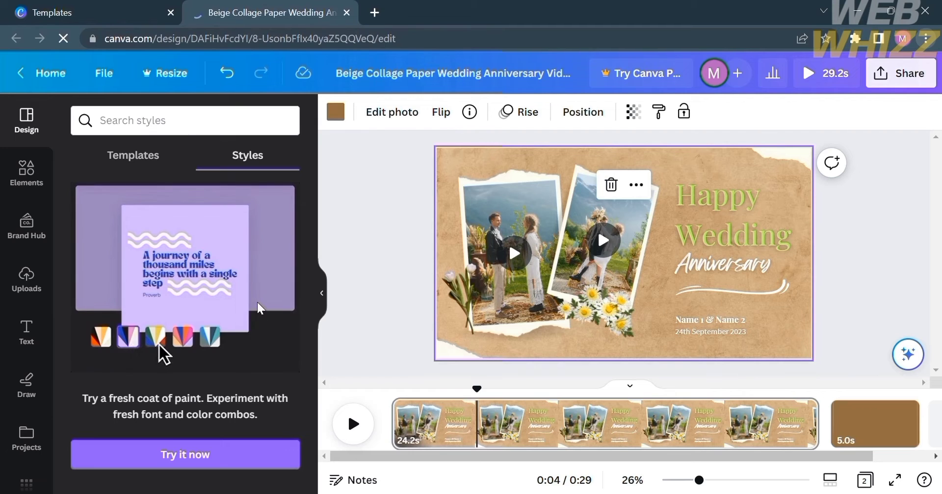
- Replace the daisies below the tilted couple video with the graphic of red flowers on green leaves
click(17, 164)
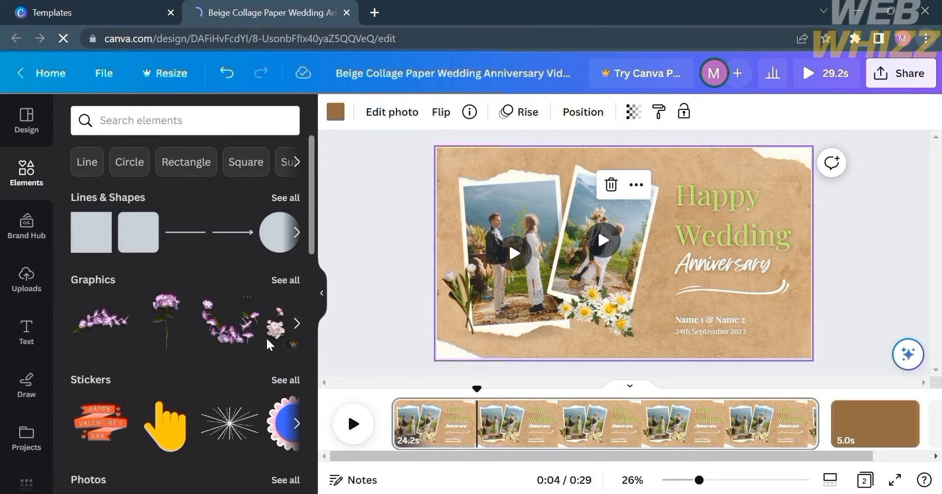
scroll(266, 339, right, 1)
scroll(266, 337, right, 6)
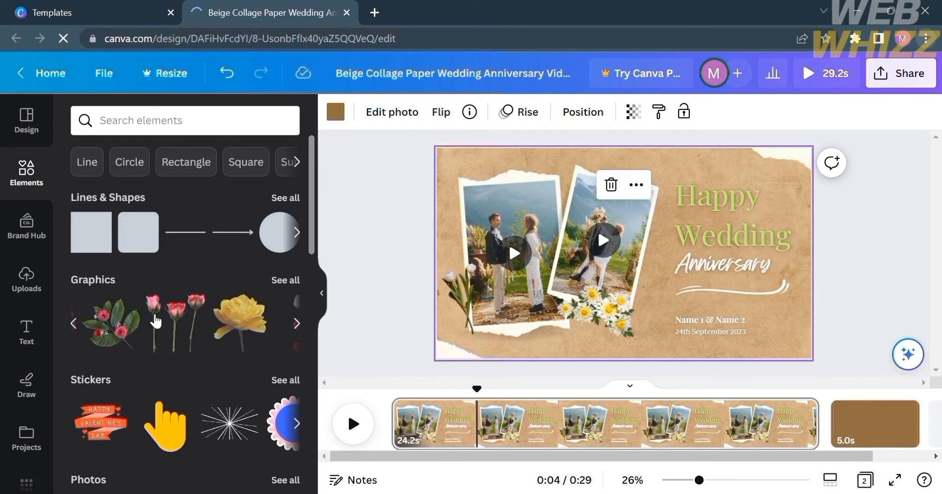
drag(130, 335, 584, 300)
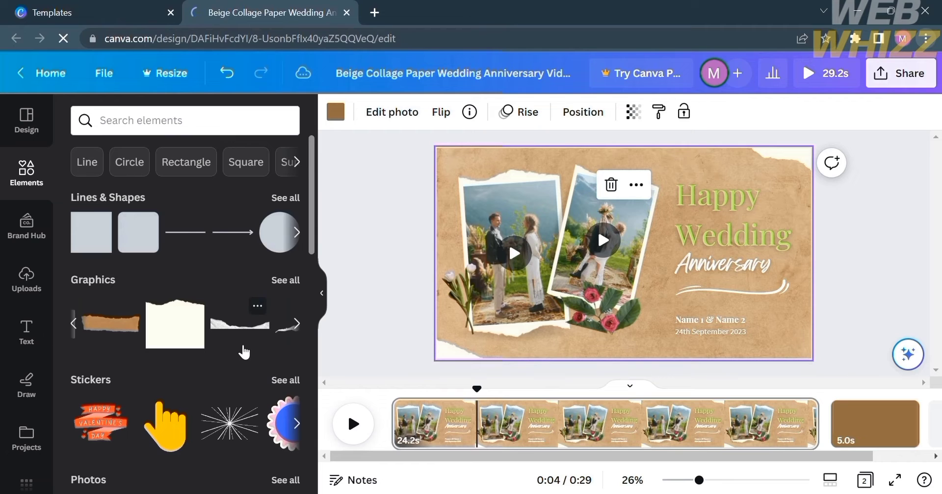
- Move the playhead to about 5 seconds and browse the other element categories through to the full frames collection
scroll(240, 348, down, 5)
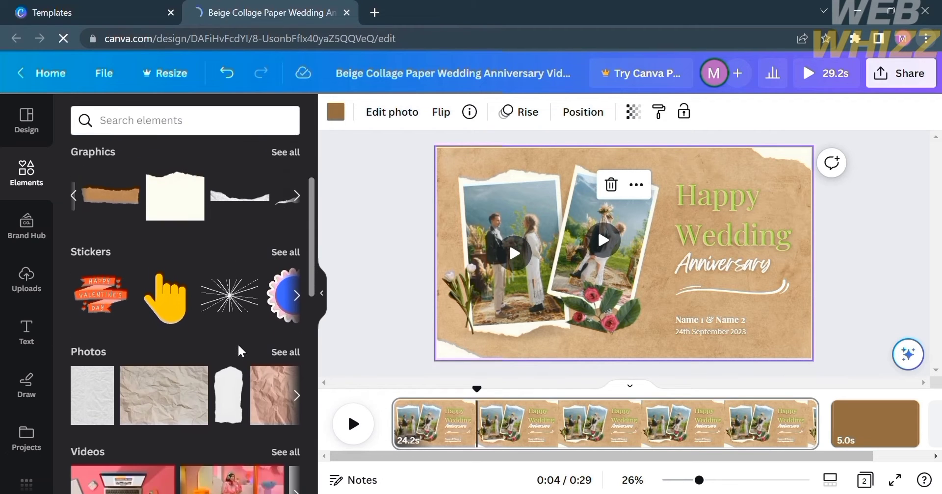
scroll(238, 344, down, 1)
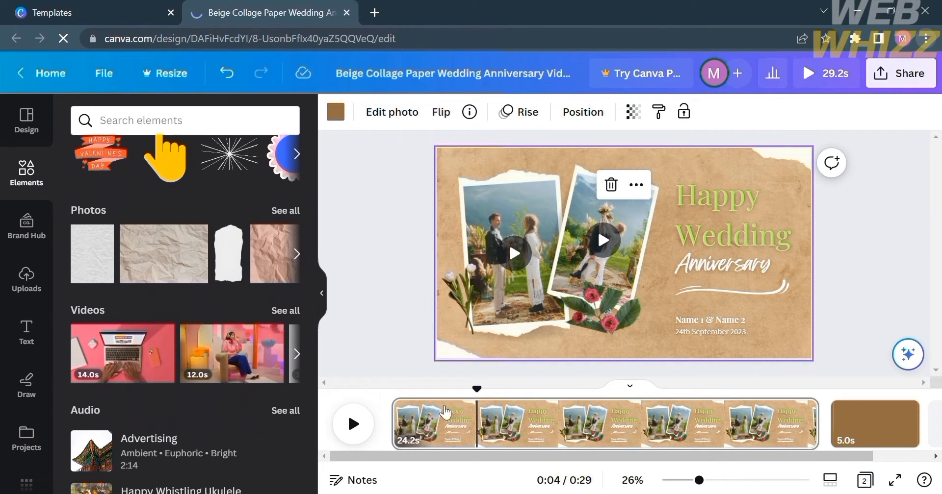
click(501, 418)
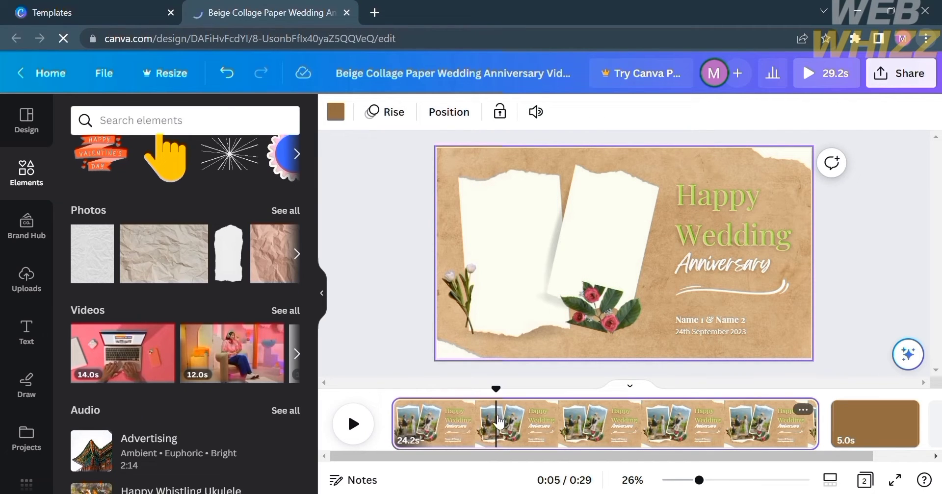
key(space)
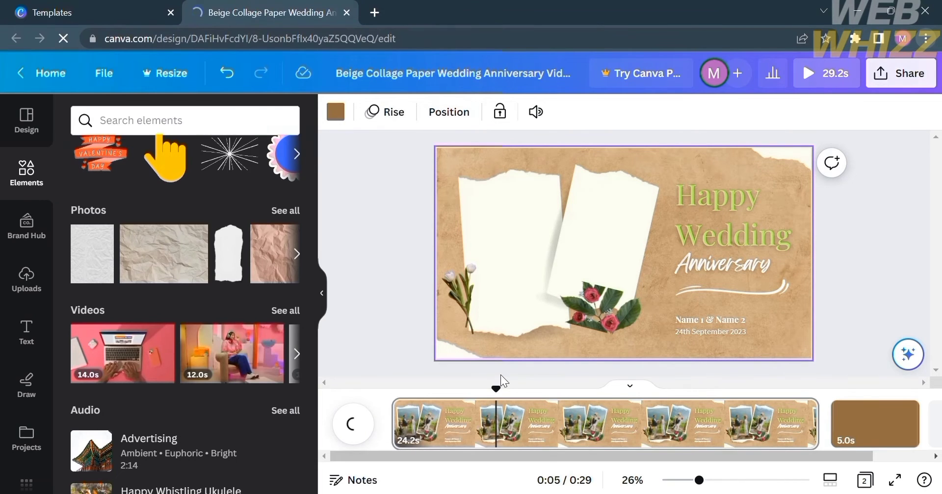
scroll(122, 350, down, 3)
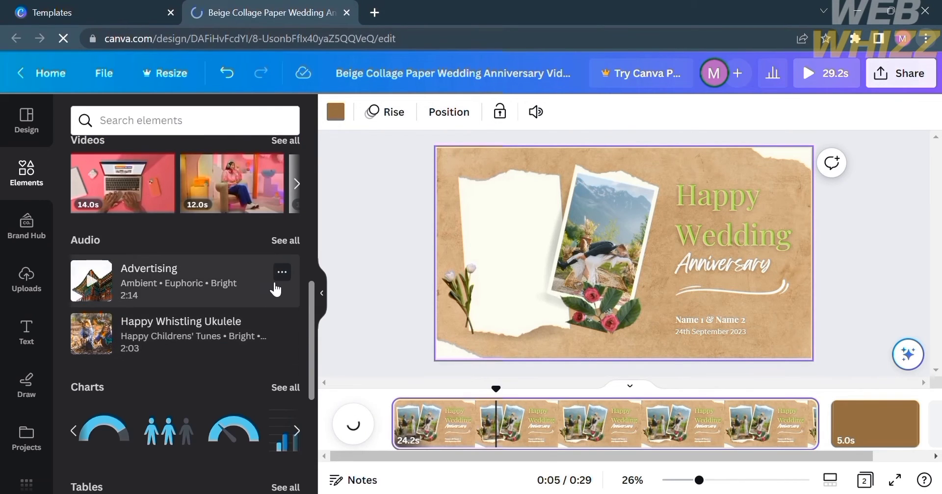
scroll(228, 289, down, 8)
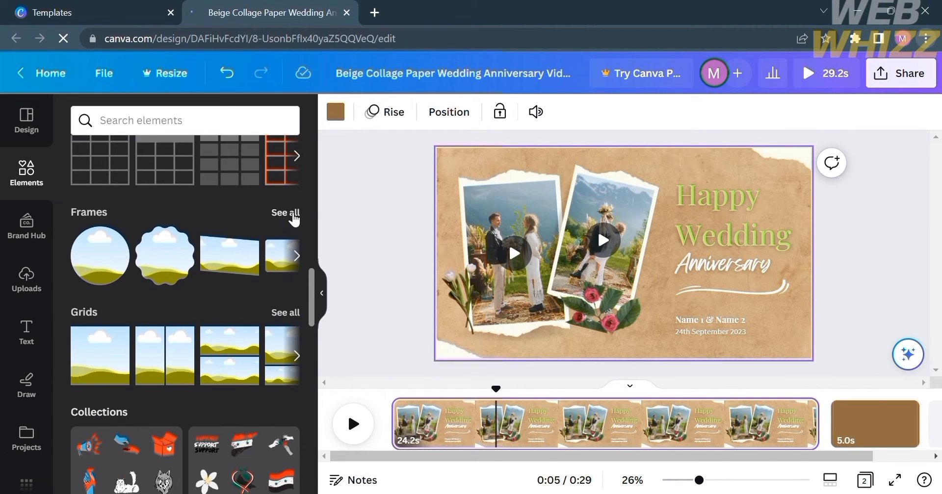
click(292, 216)
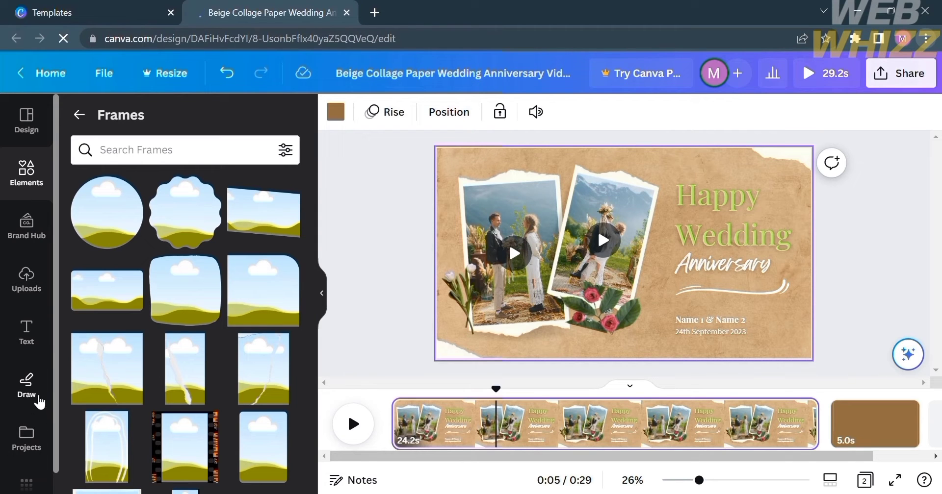
- Examine the default text styles and font combinations available for adding text
click(27, 334)
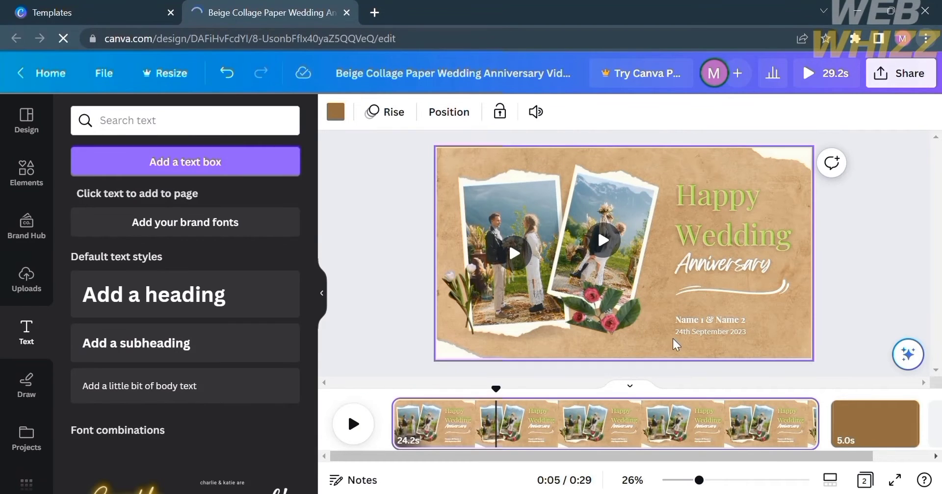
scroll(263, 338, down, 4)
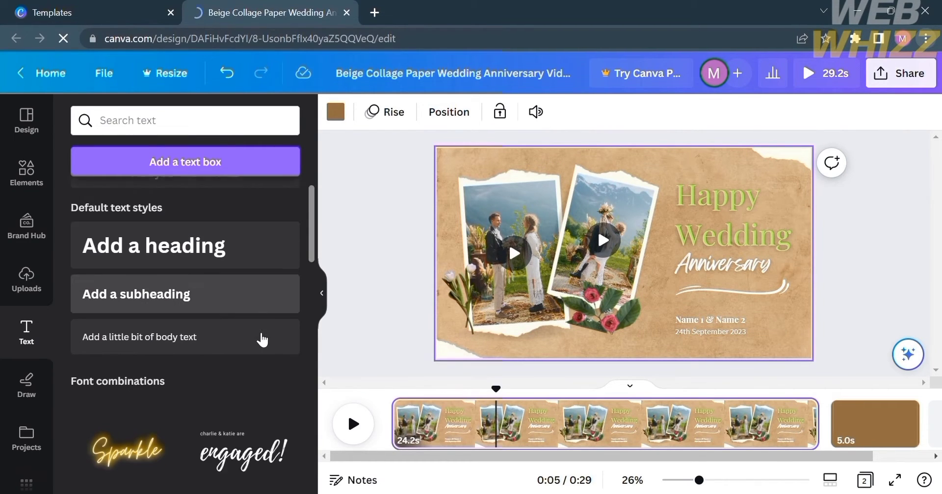
scroll(263, 338, down, 1)
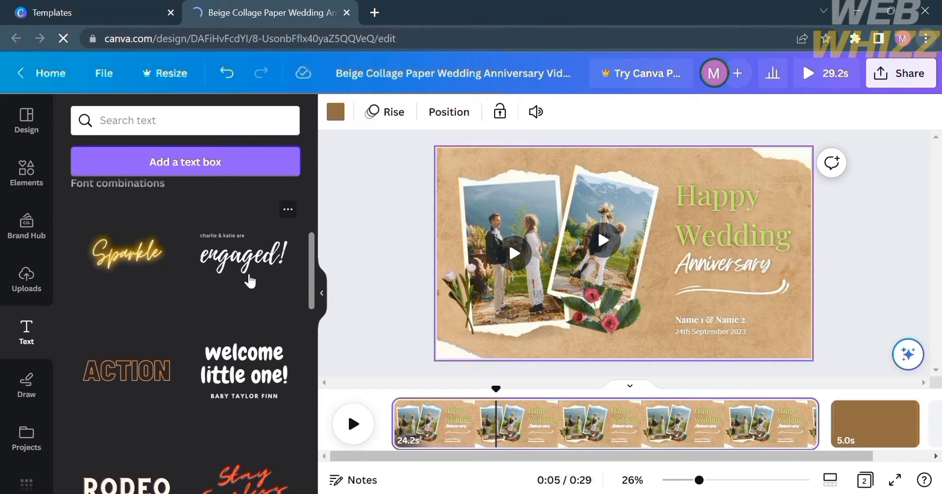
scroll(112, 455, down, 3)
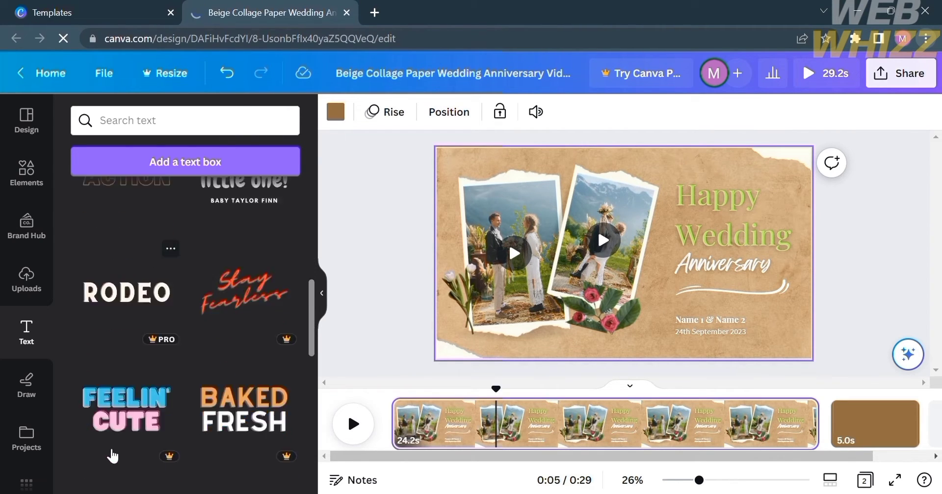
scroll(112, 456, down, 2)
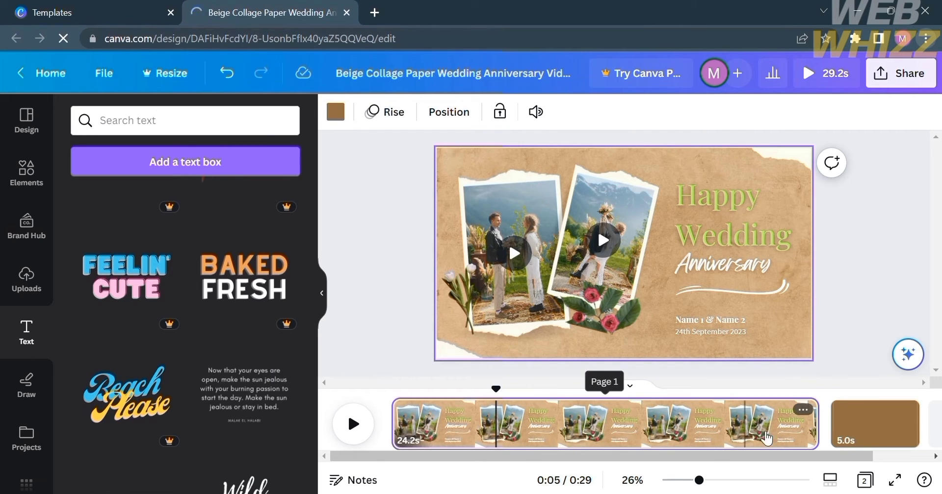
- Select the blank second page in the timeline and show the uploads for adding own media
click(848, 438)
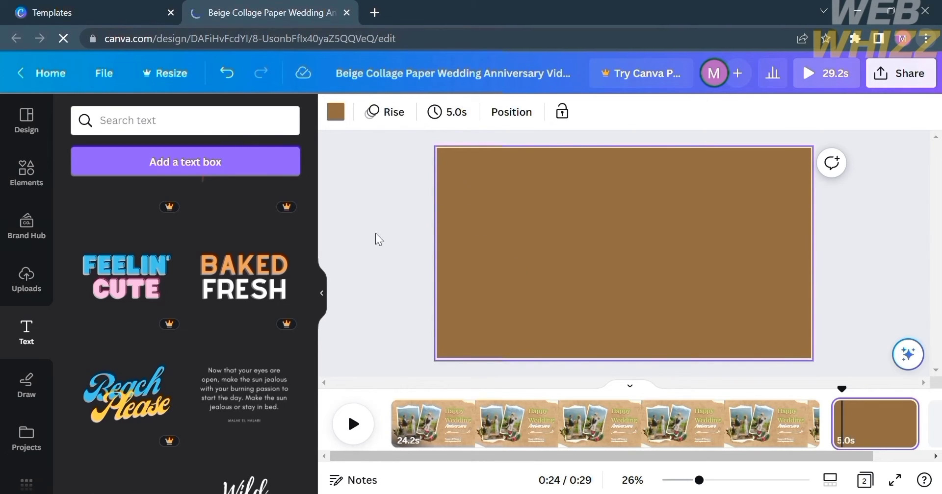
click(39, 287)
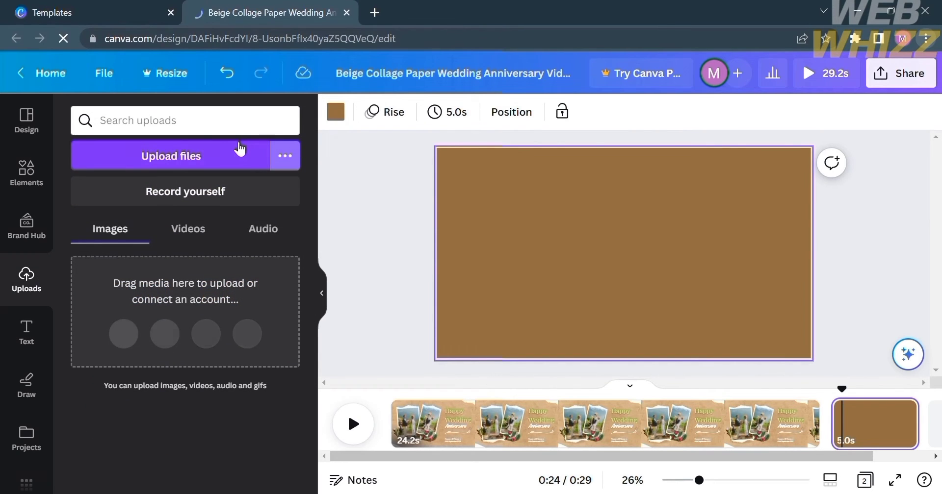
- Fill the blank second page with the blue palm-tree travel vlog video template from the design templates
click(263, 148)
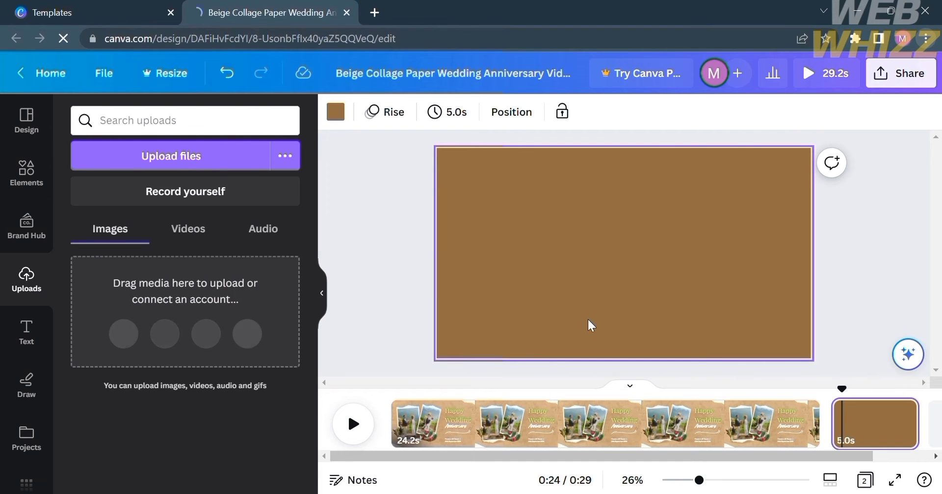
click(35, 142)
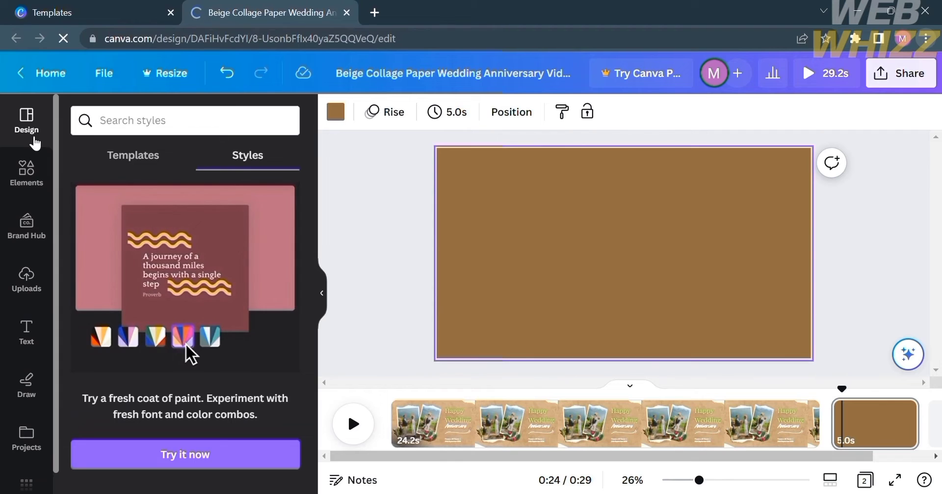
click(131, 162)
scroll(204, 337, down, 5)
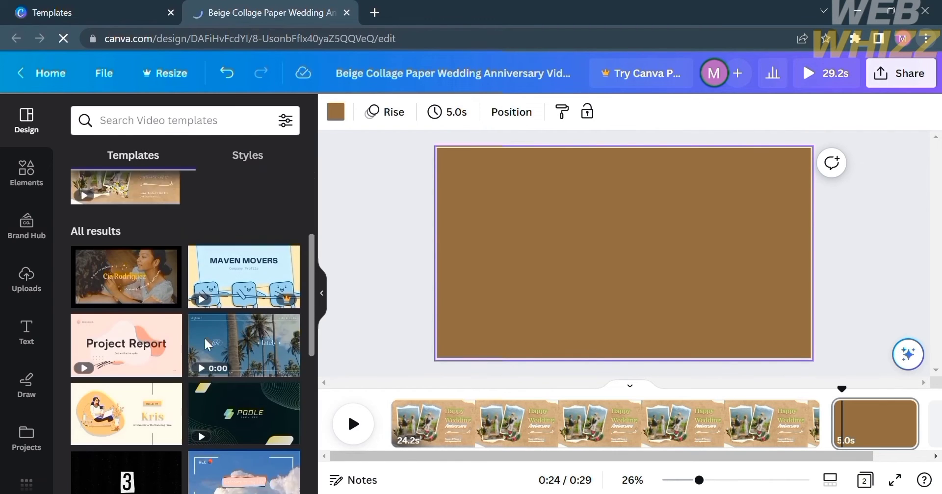
mouse_move(246, 310)
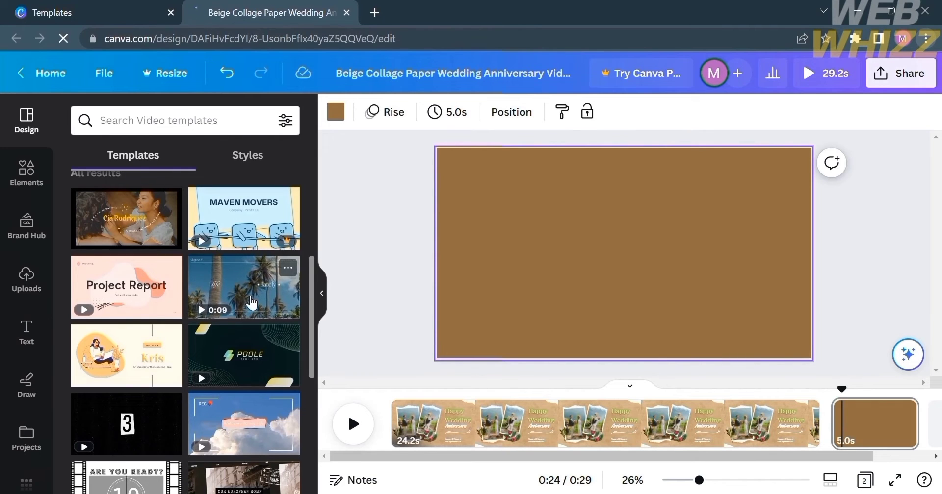
click(250, 302)
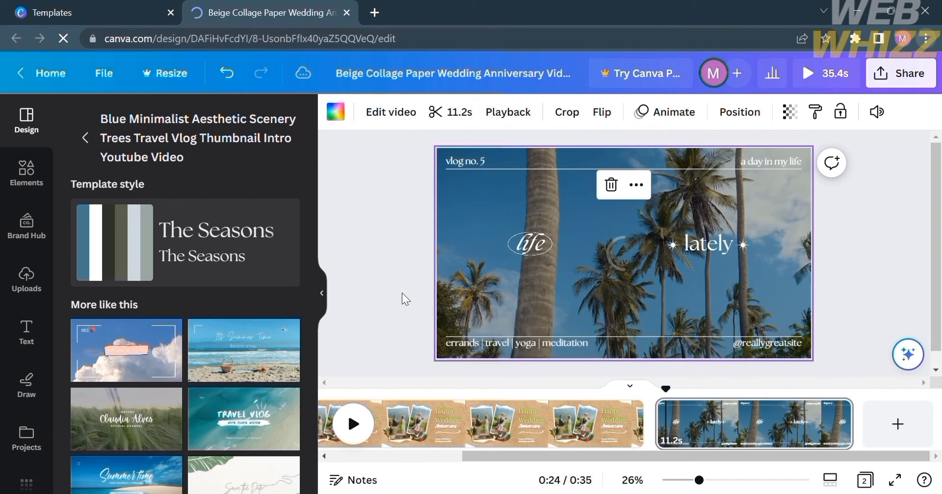
- Inspect the "lately" and "vlog no. 5" texts on the palm-tree page as editable text, then deselect them
click(705, 241)
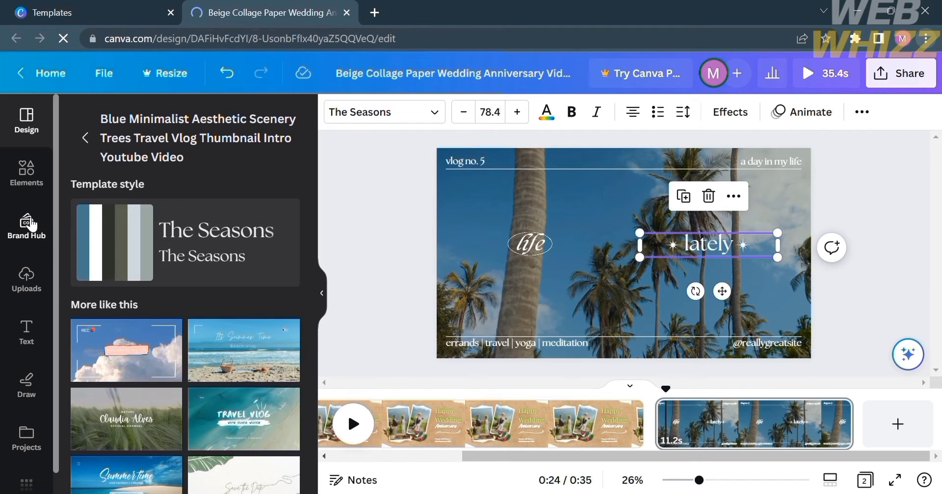
click(455, 159)
click(462, 165)
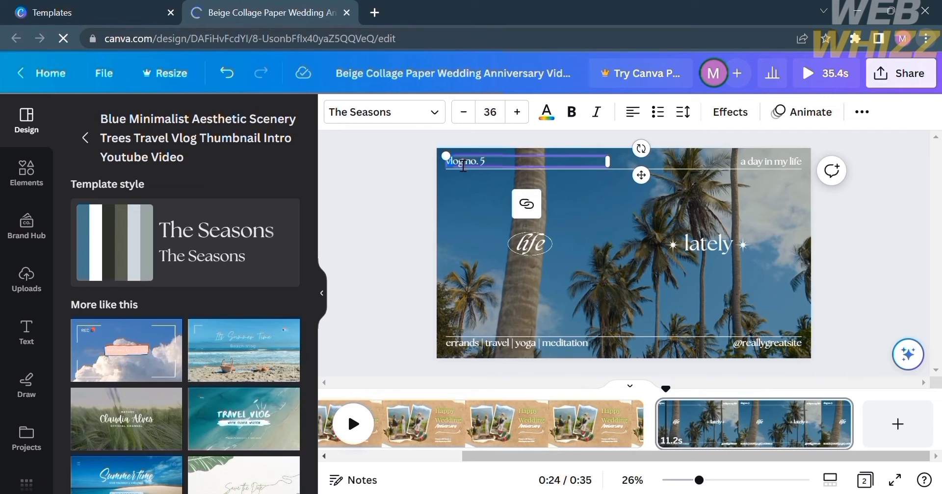
click(689, 307)
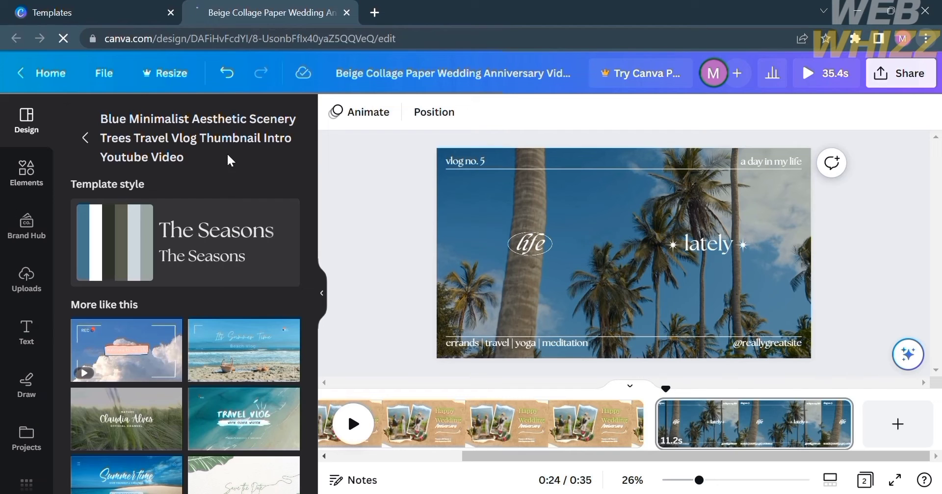
- Collapse the template list and step the playhead back through the first page to the start of the video
click(321, 293)
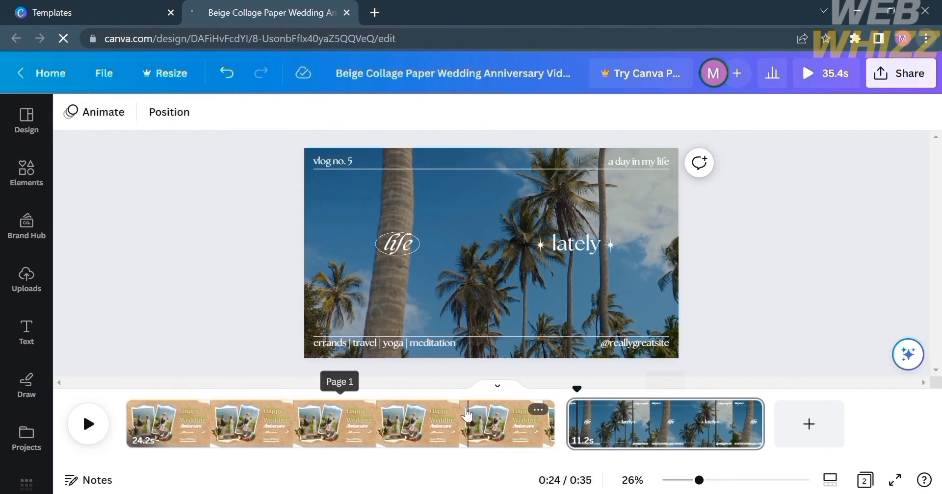
click(452, 415)
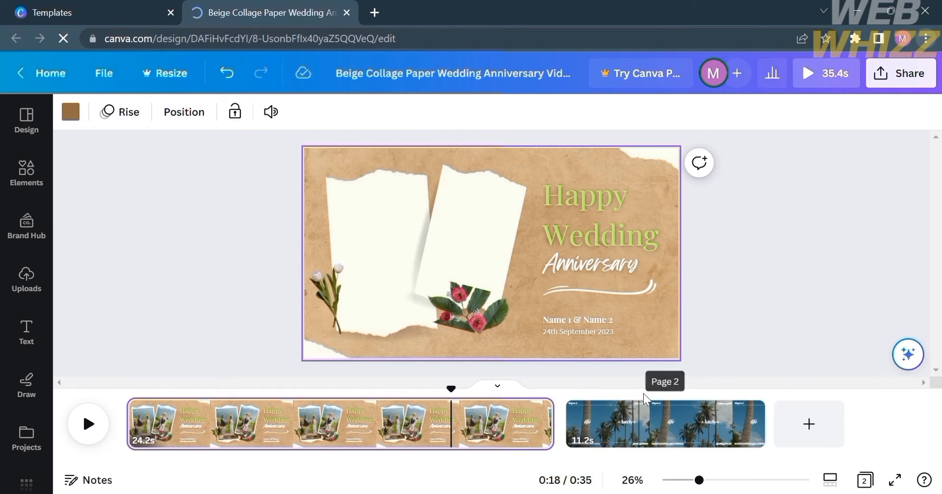
click(304, 425)
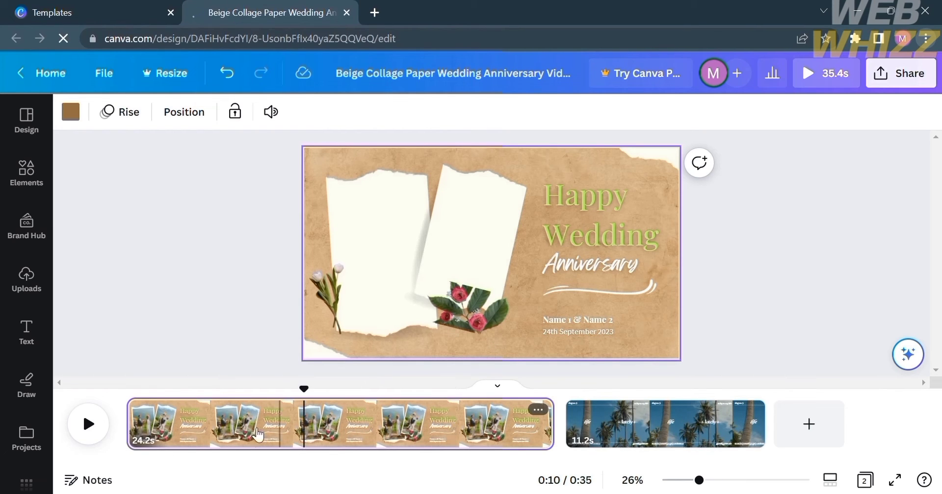
click(170, 425)
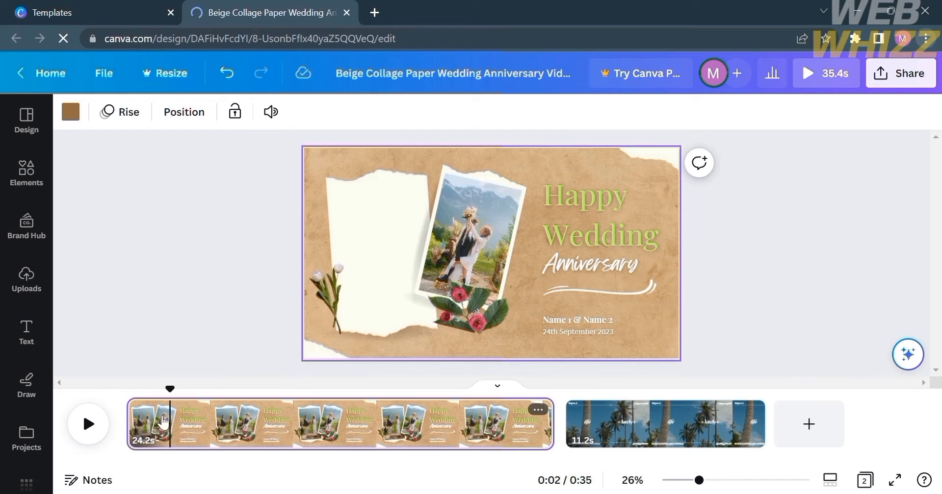
click(146, 421)
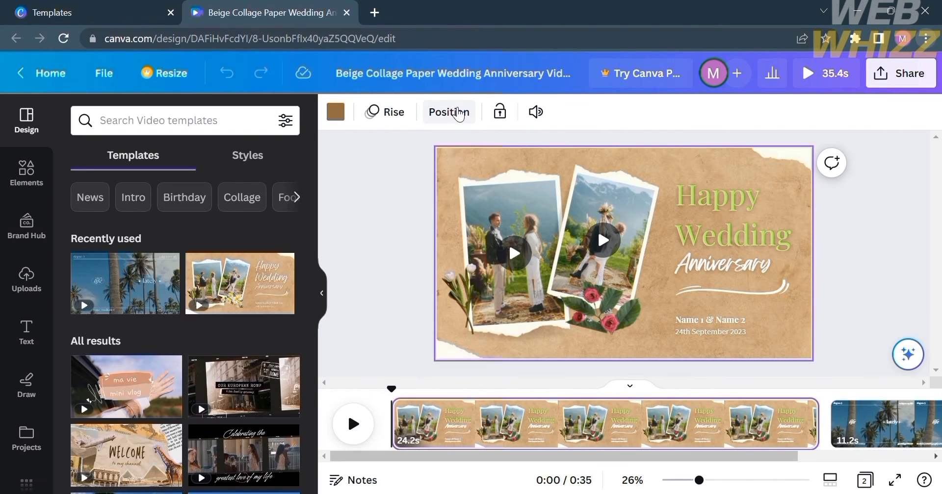
- Examine the first page's layers, both all and overlapping, and the volume setting for all its videos
click(459, 113)
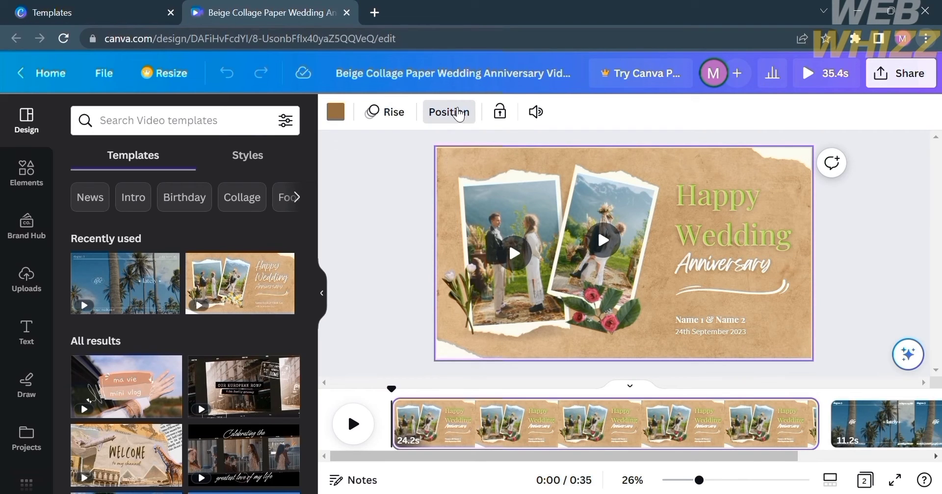
click(459, 114)
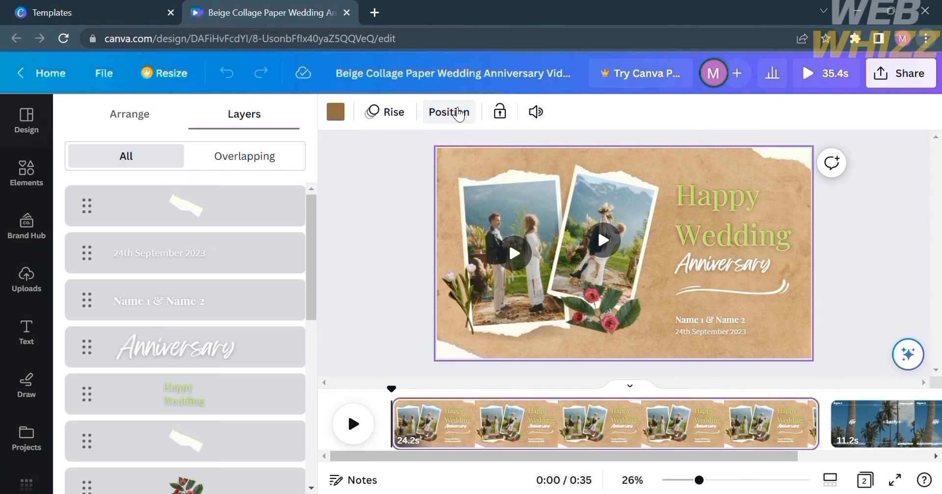
scroll(192, 398, down, 3)
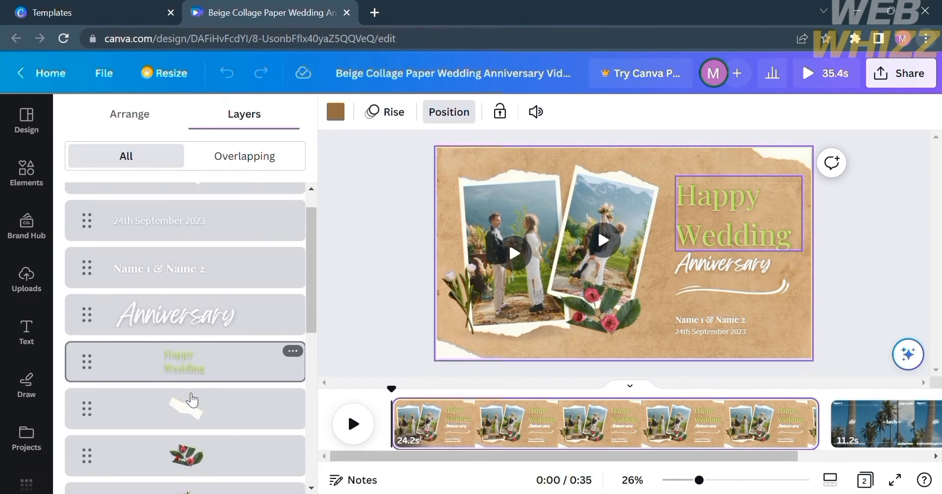
scroll(191, 400, down, 6)
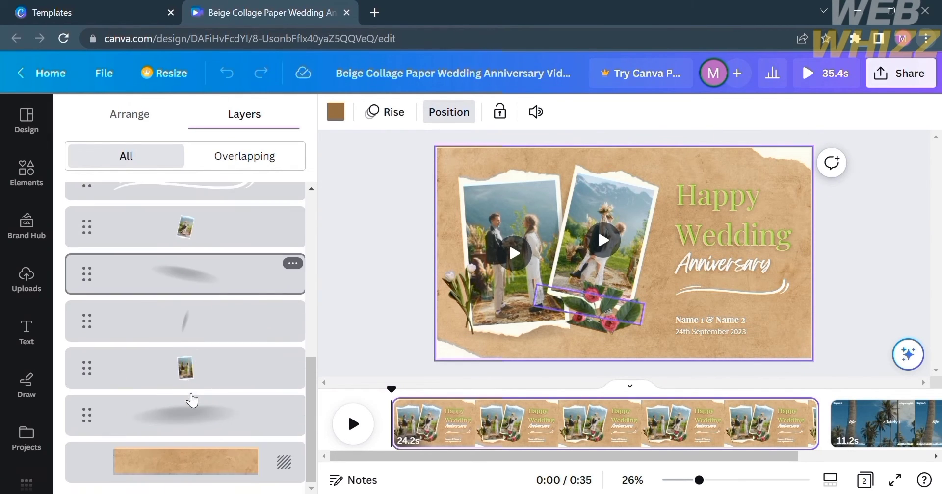
click(277, 155)
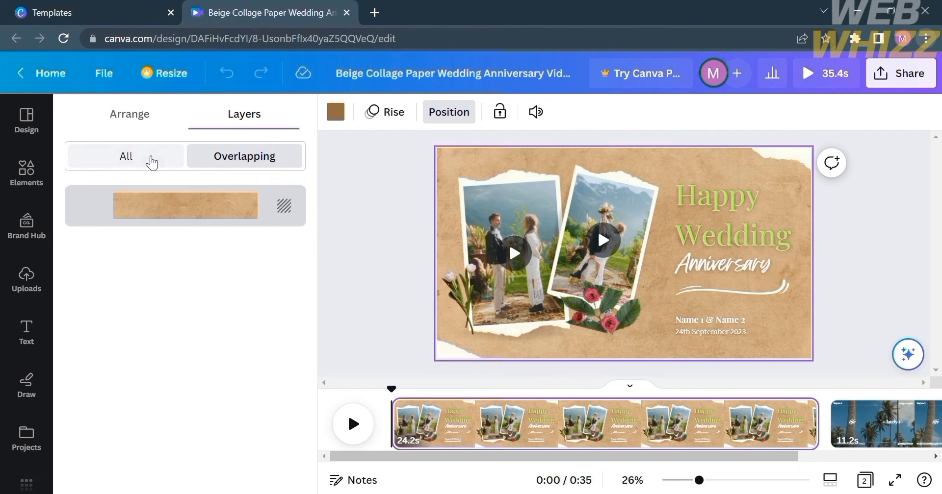
click(152, 163)
scroll(222, 297, down, 3)
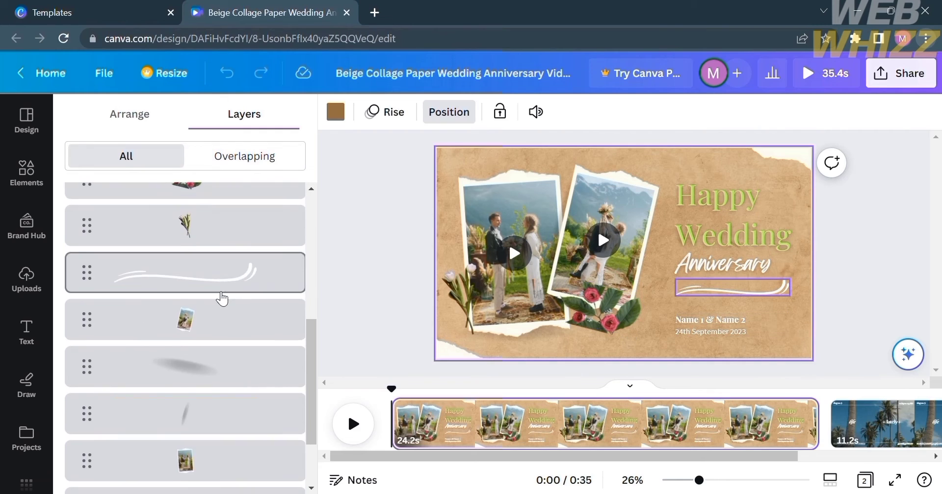
scroll(222, 298, down, 2)
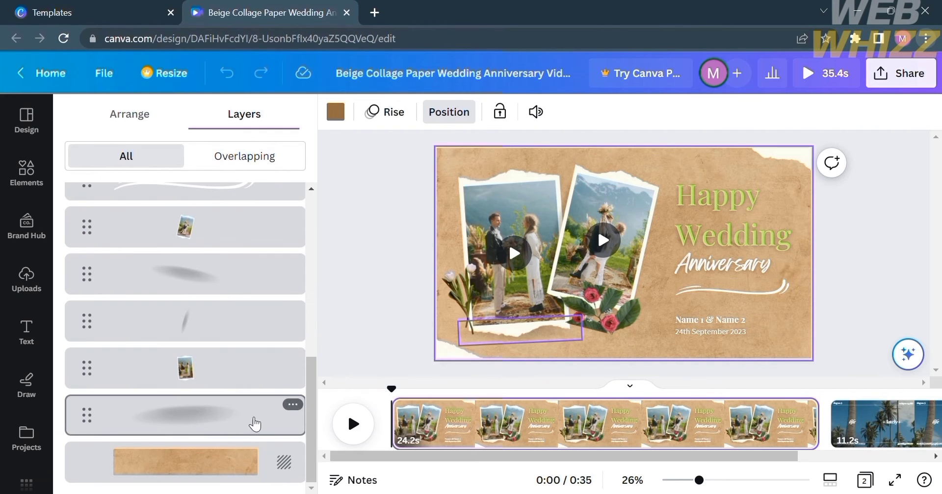
scroll(254, 425, up, 5)
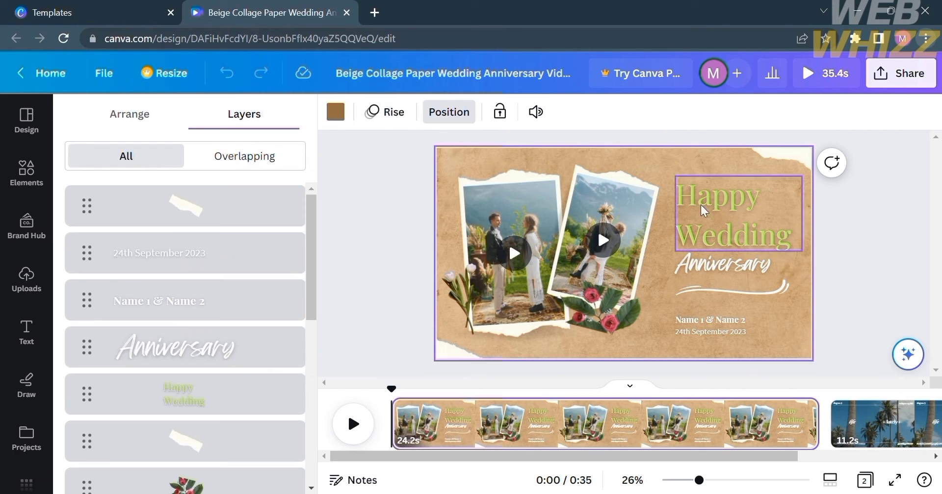
click(545, 116)
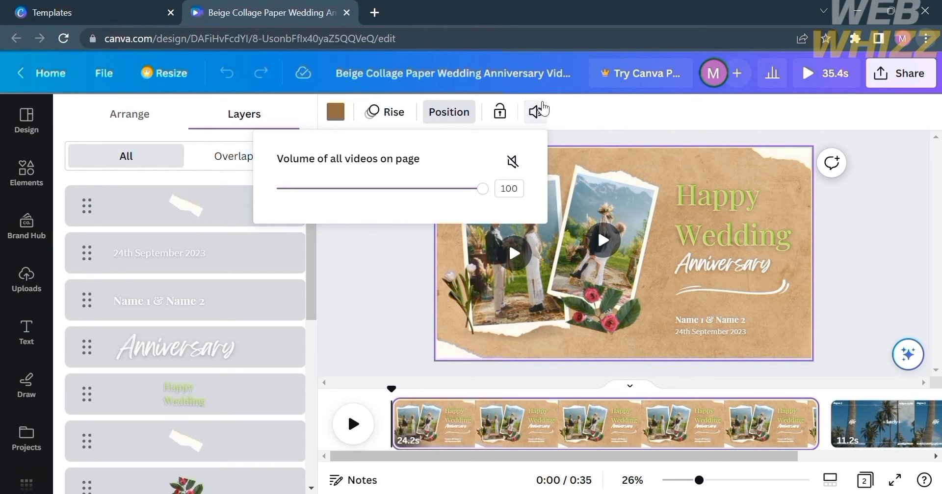
click(560, 101)
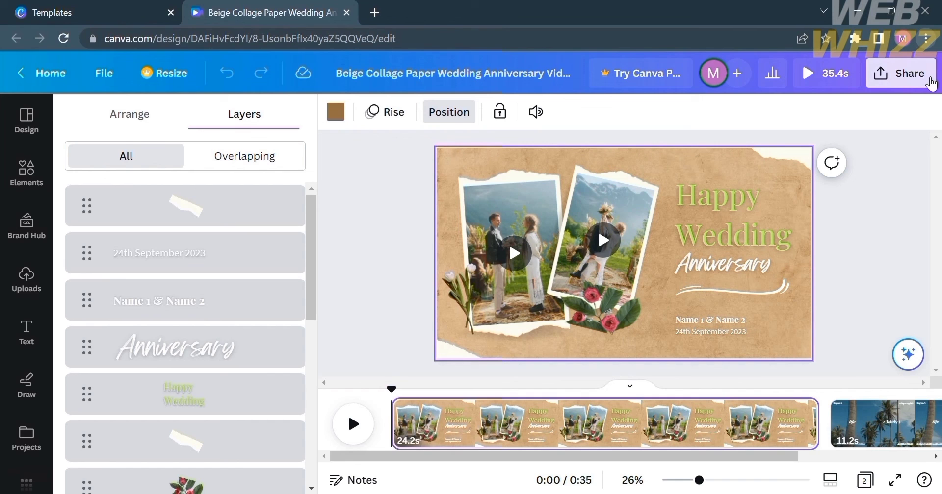
- Bring up the design's download settings and choose MP4 Video as the file type
click(930, 85)
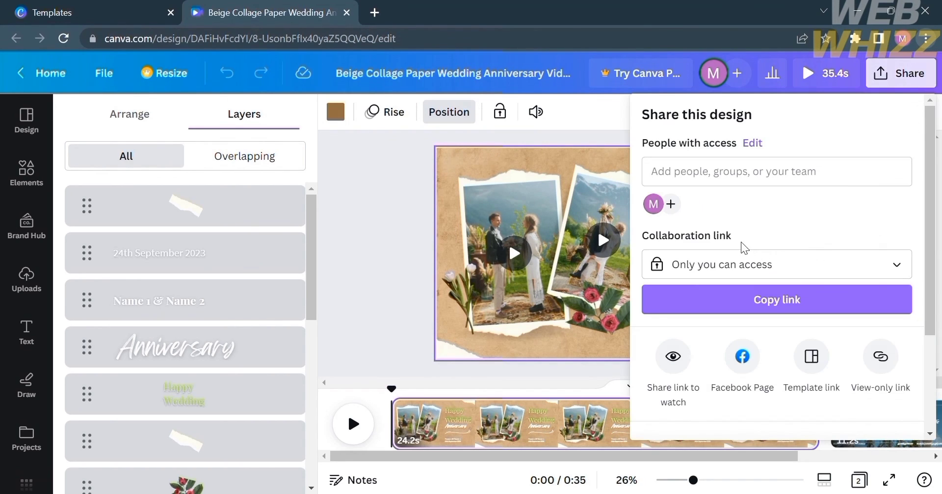
scroll(824, 330, down, 3)
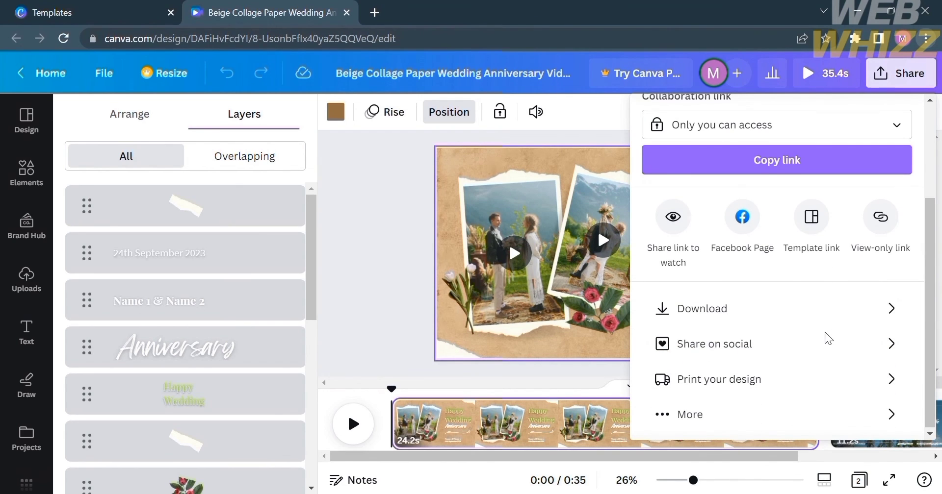
click(901, 312)
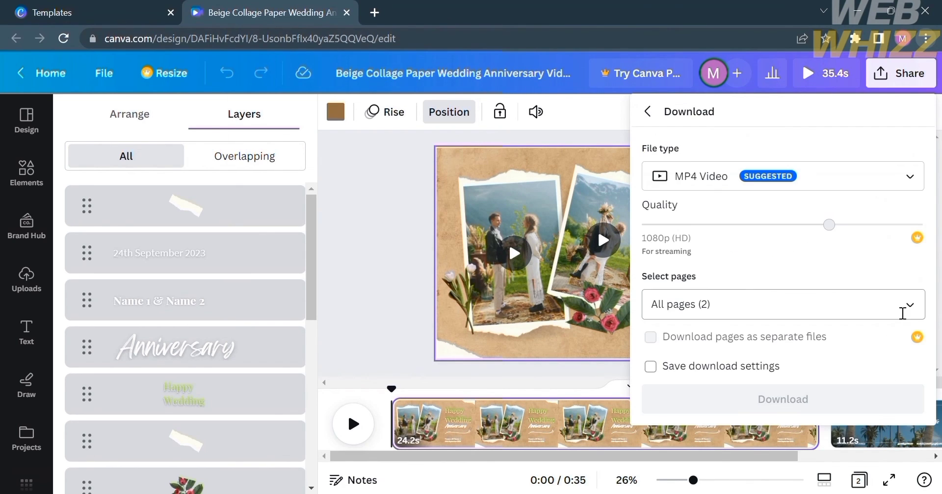
click(725, 187)
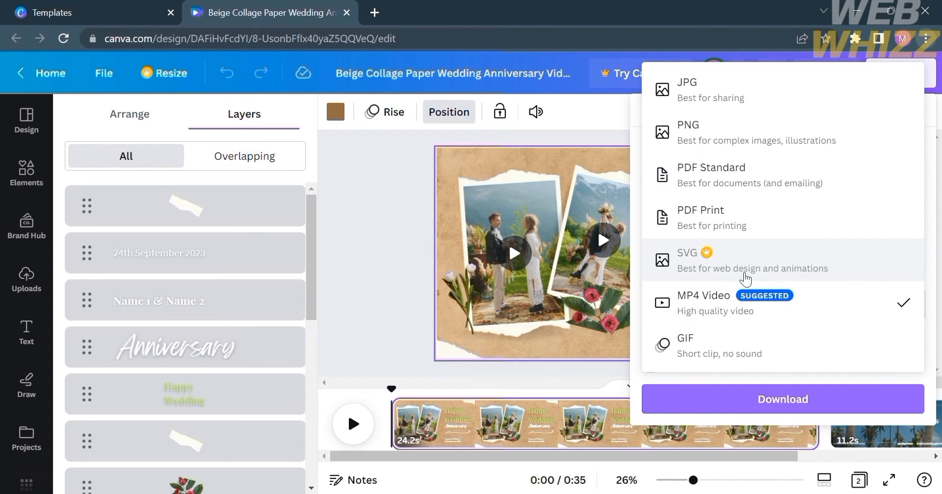
click(747, 315)
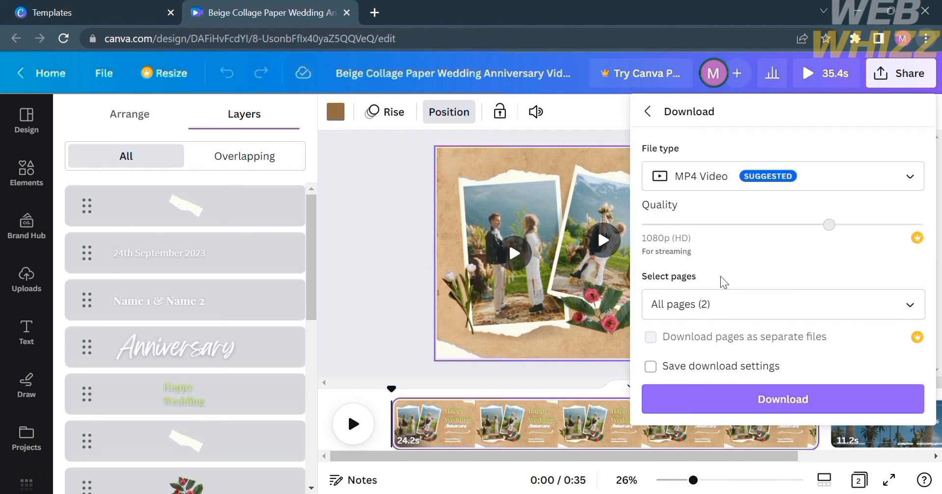